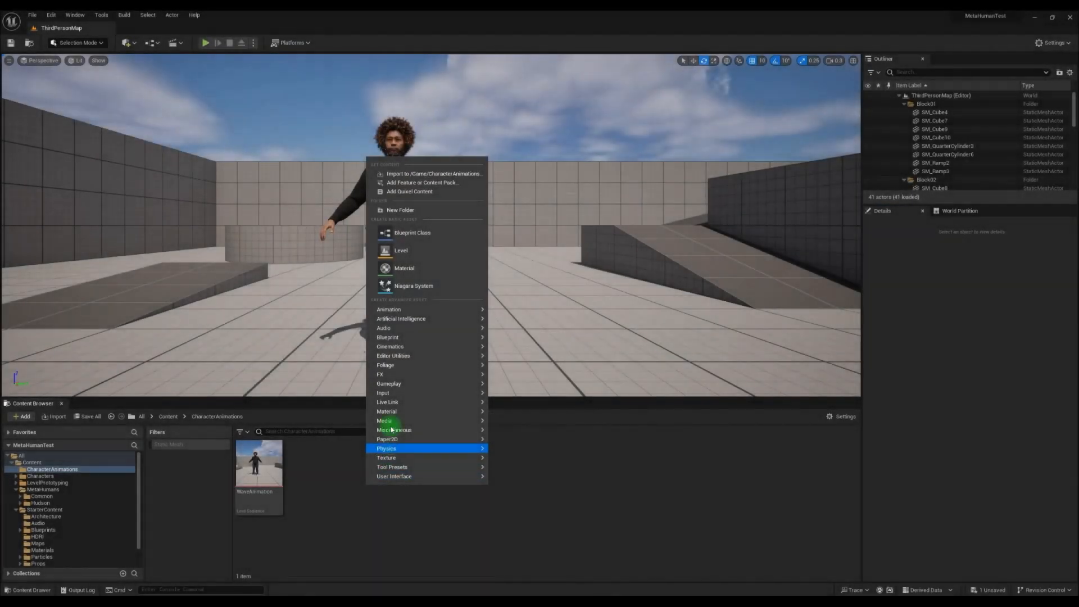
# - Create a Level Sequence named KickAnimation in the CharacterAnimations folder
pyautogui.moveTo(449, 328)
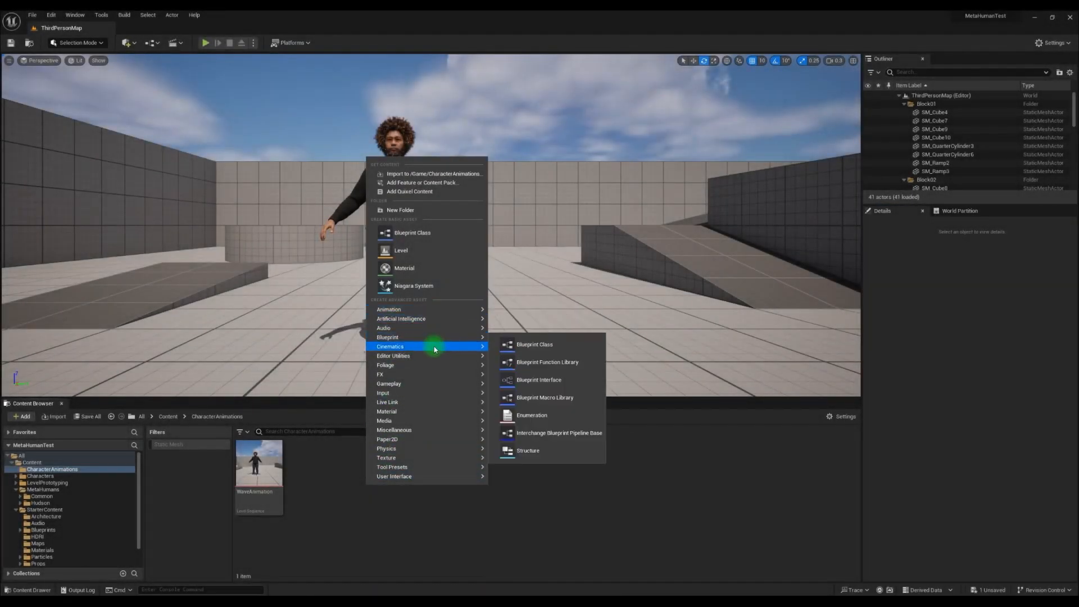
pyautogui.click(533, 372)
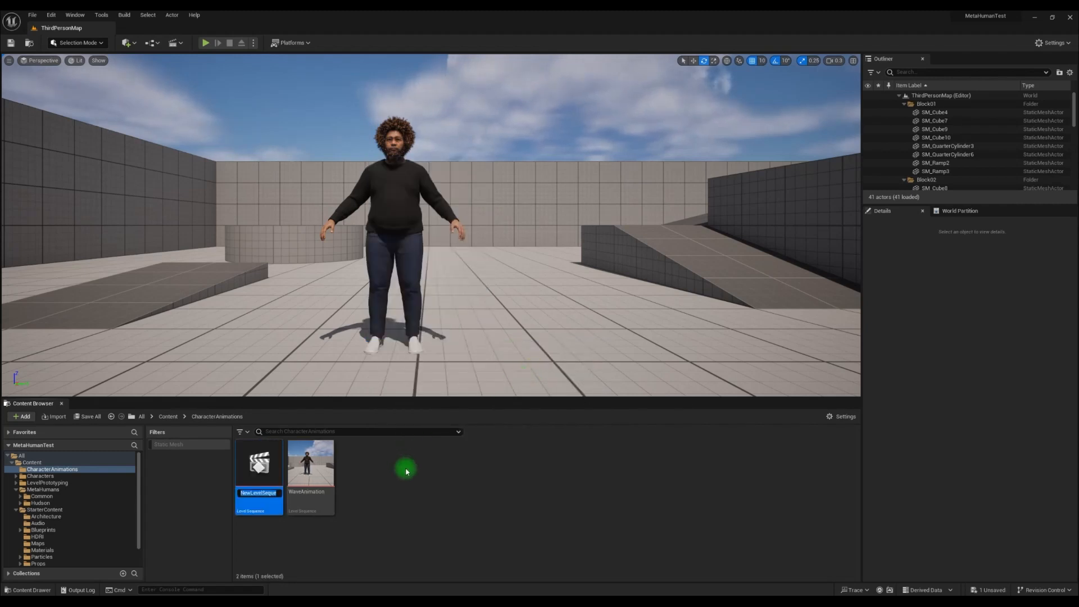
pyautogui.write('k')
pyautogui.press('BackSpace')
pyautogui.write('KickAnimation')
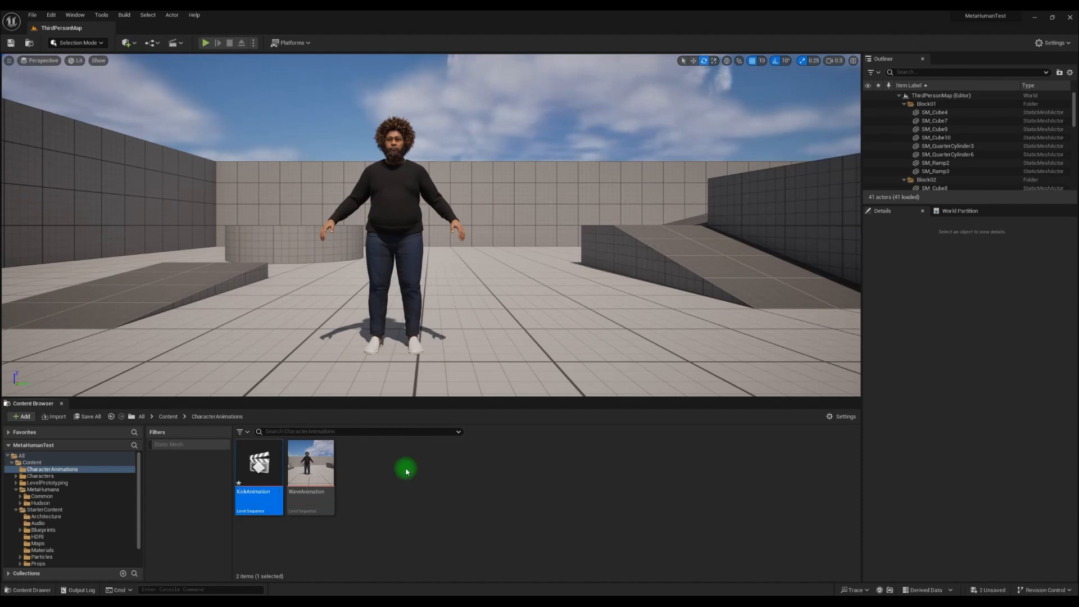
# - Open the KickAnimation sequence and add the BP_Hudson character from the level as an actor track
pyautogui.doubleClick(270, 455)
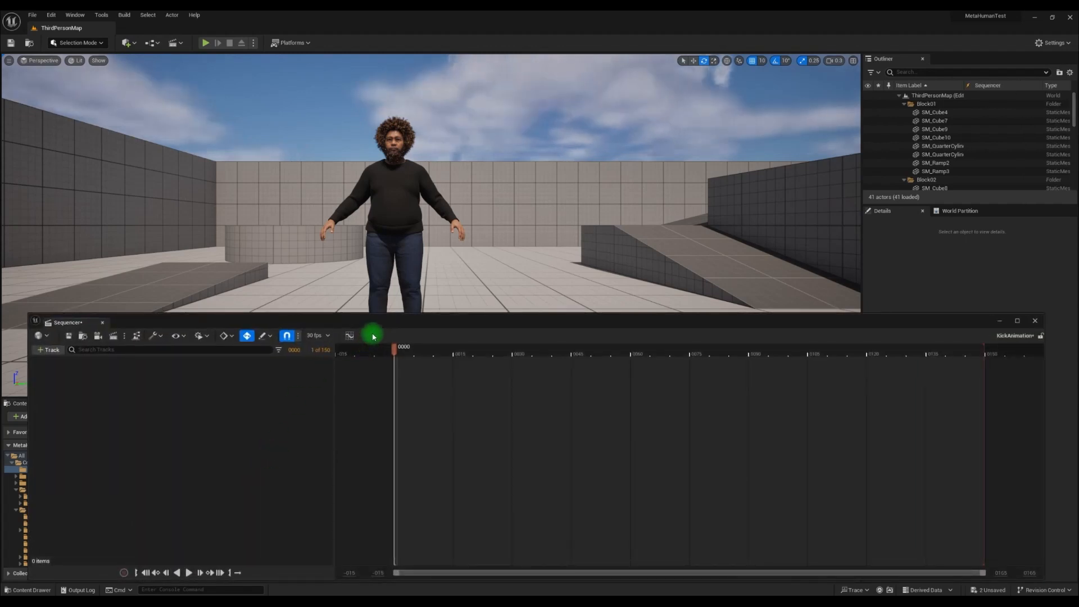
pyautogui.click(385, 196)
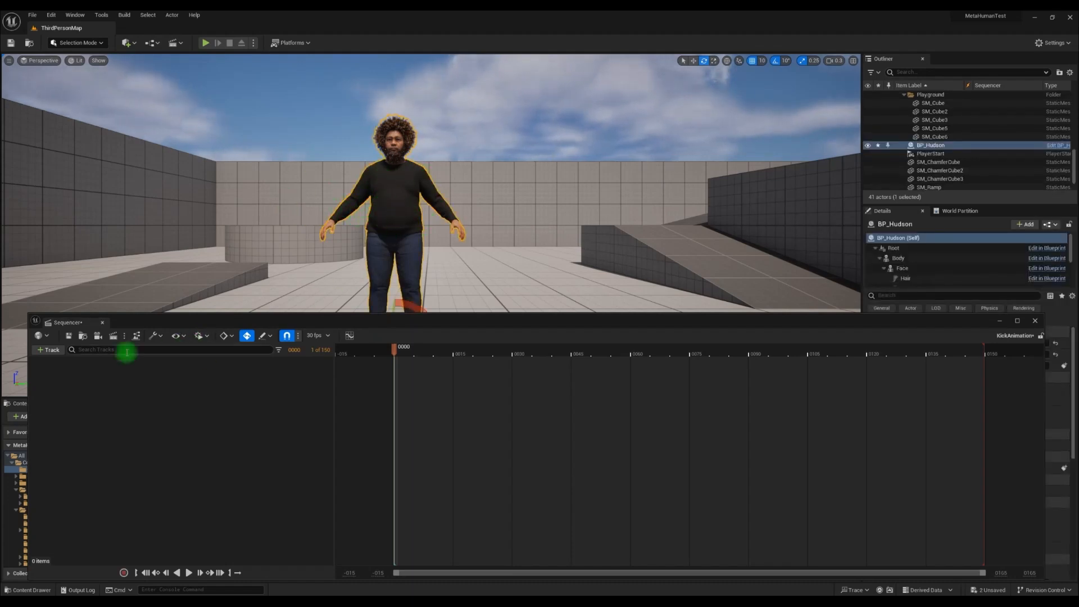
pyautogui.click(48, 351)
pyautogui.moveTo(107, 363)
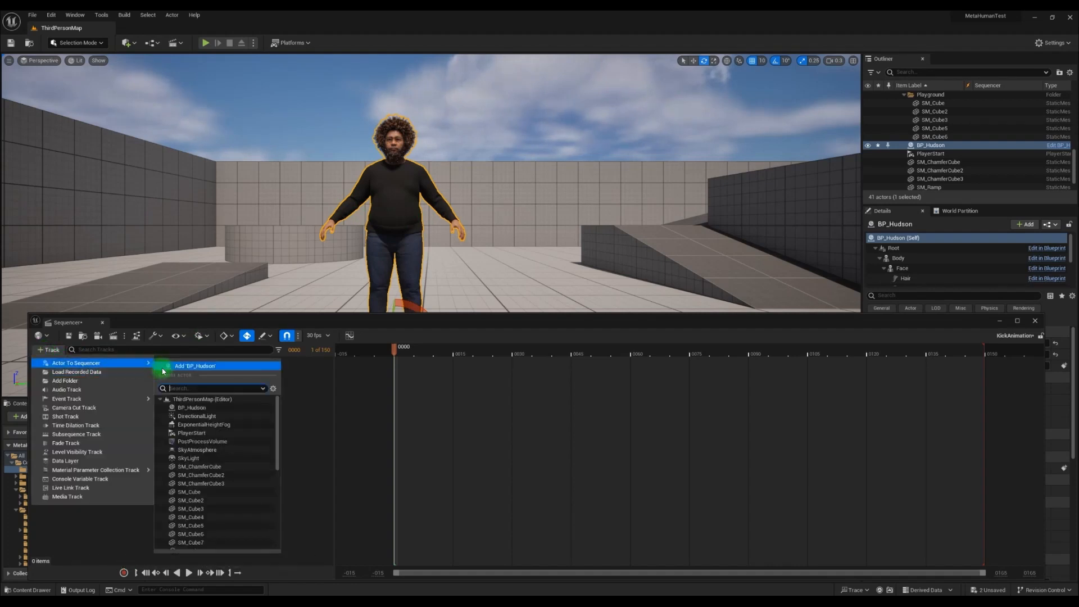
pyautogui.click(212, 365)
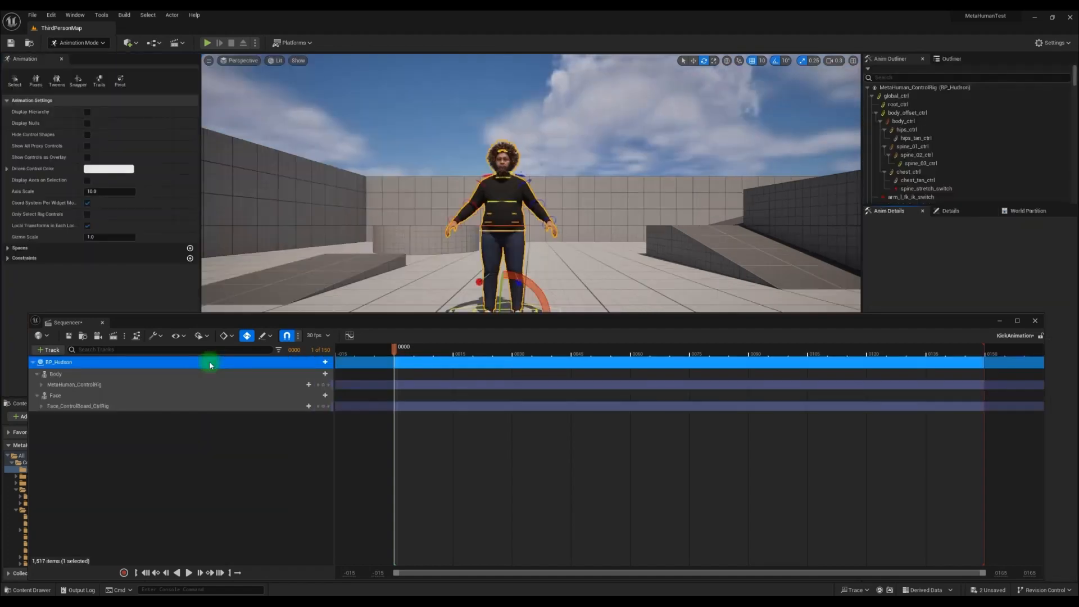
# - Filter the tracks by "ik", enable the left and right arm FK/IK switches, and clear the filter
pyautogui.click(395, 349)
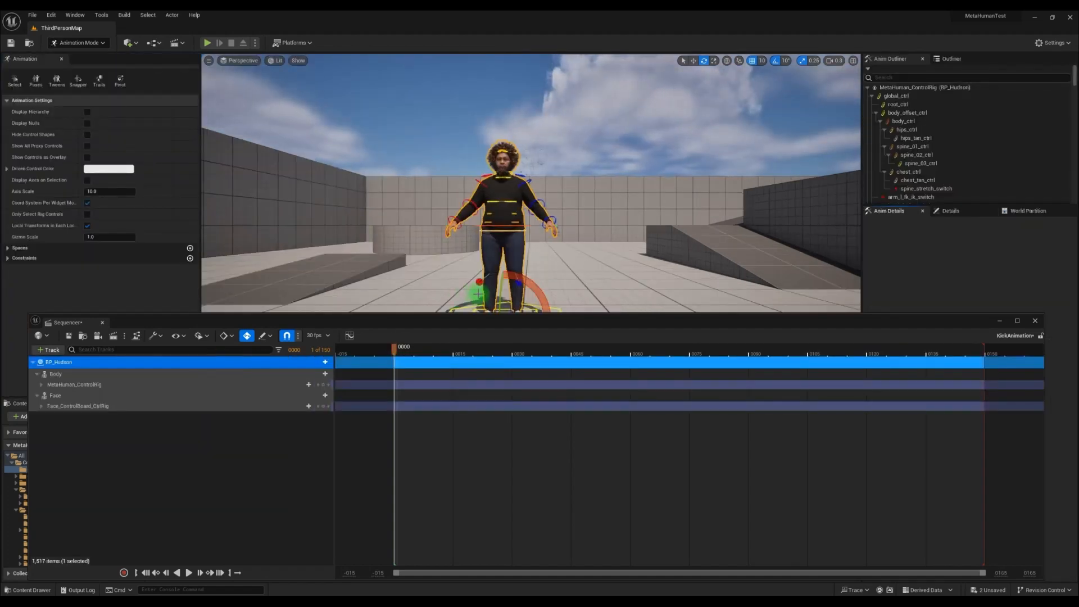
pyautogui.moveTo(554, 246); pyautogui.dragTo(554, 281, button='middle')
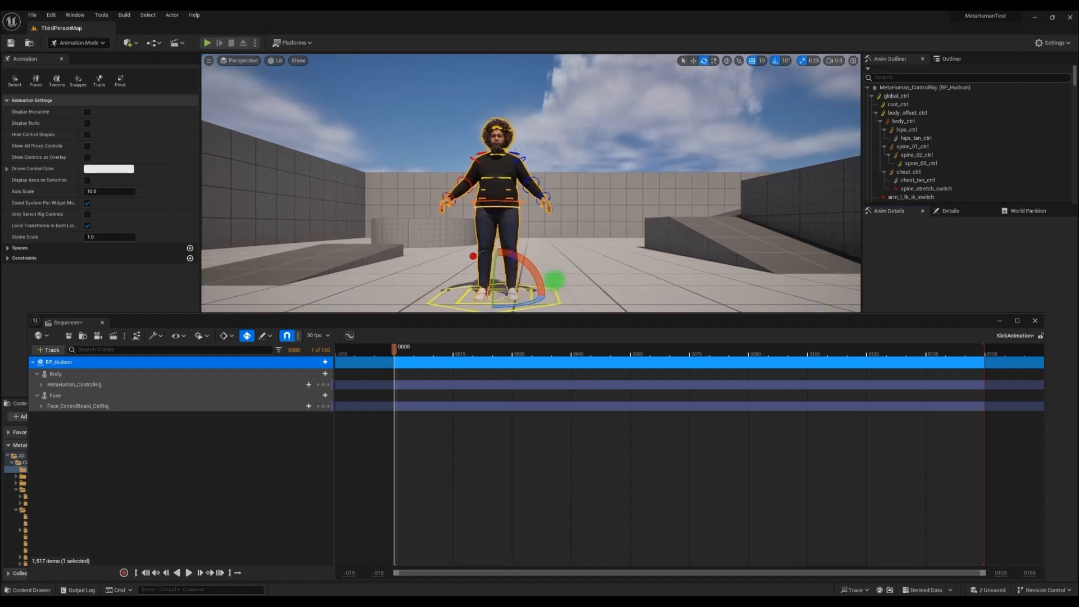
pyautogui.click(96, 350)
pyautogui.write('ik')
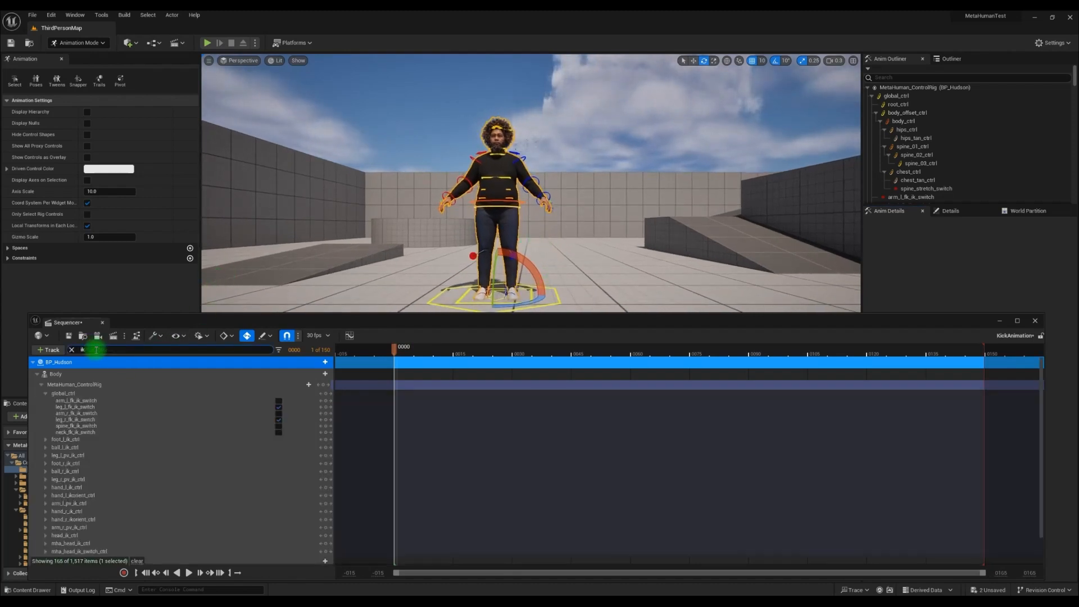
pyautogui.click(279, 414)
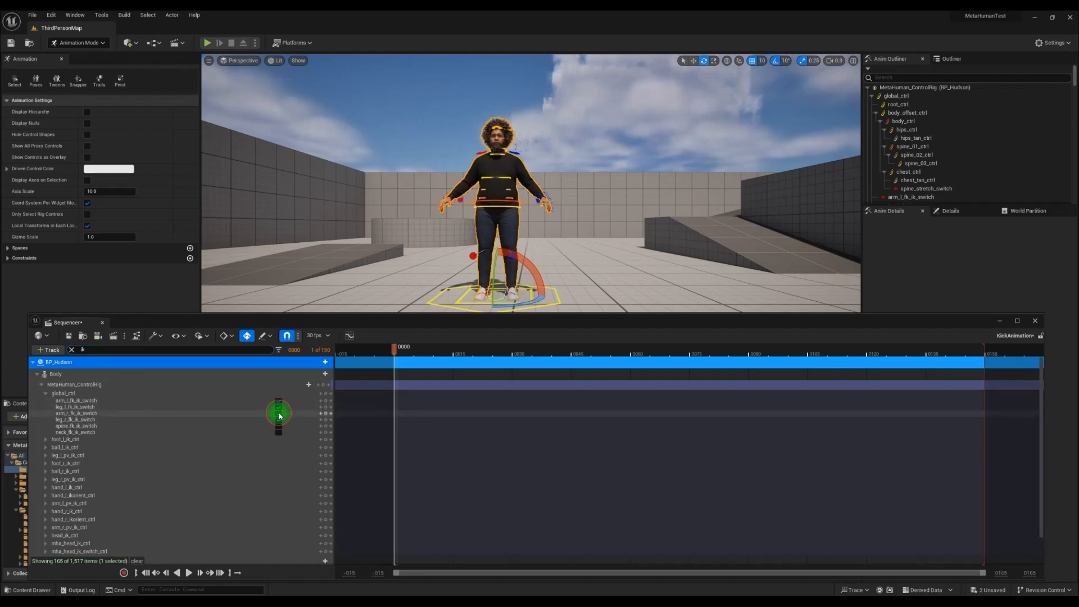
pyautogui.click(278, 420)
pyautogui.click(305, 386)
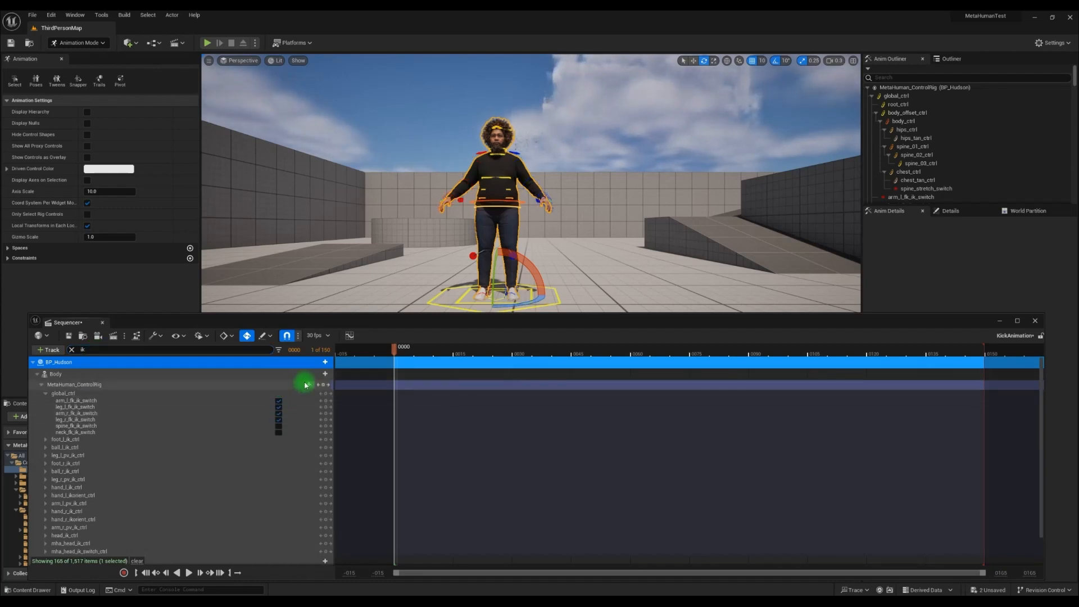
pyautogui.click(72, 350)
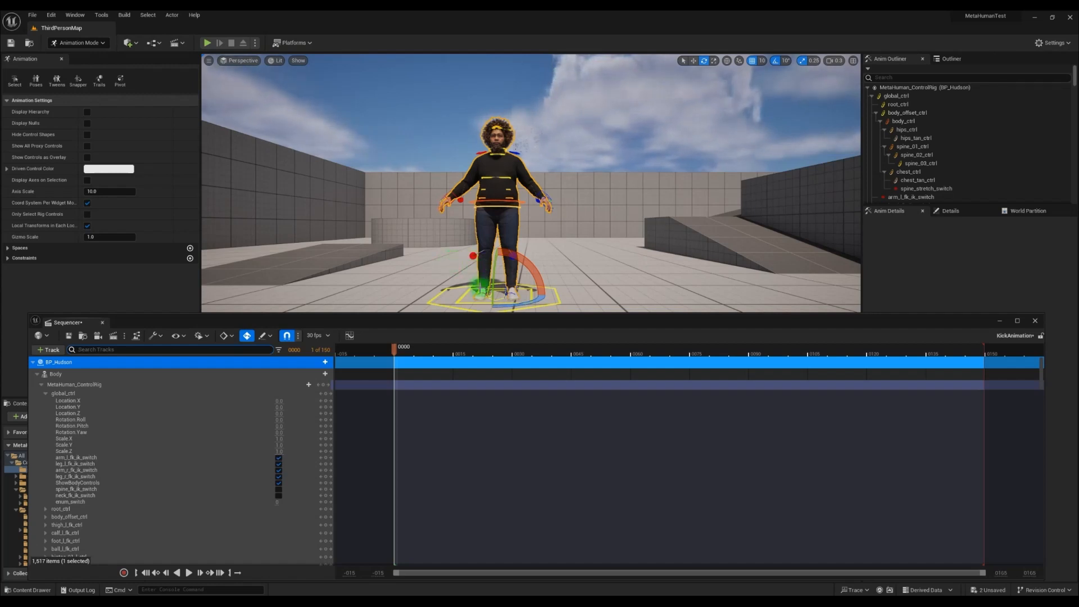
# - Select the right foot's IK control, foot_r_ik_ctrl, and key it at frame 0
pyautogui.click(474, 255)
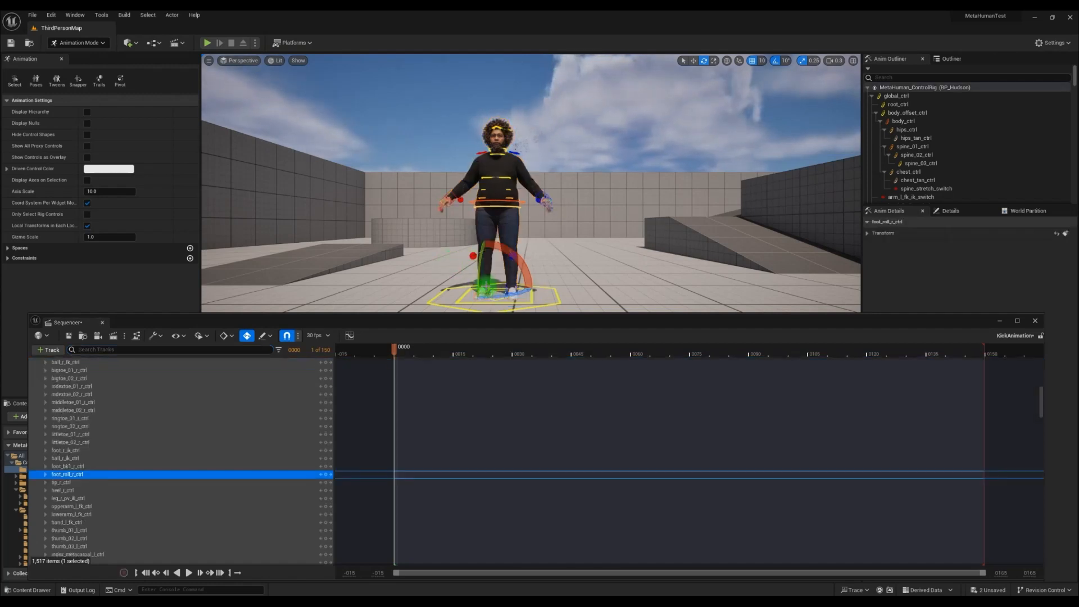
pyautogui.click(474, 255)
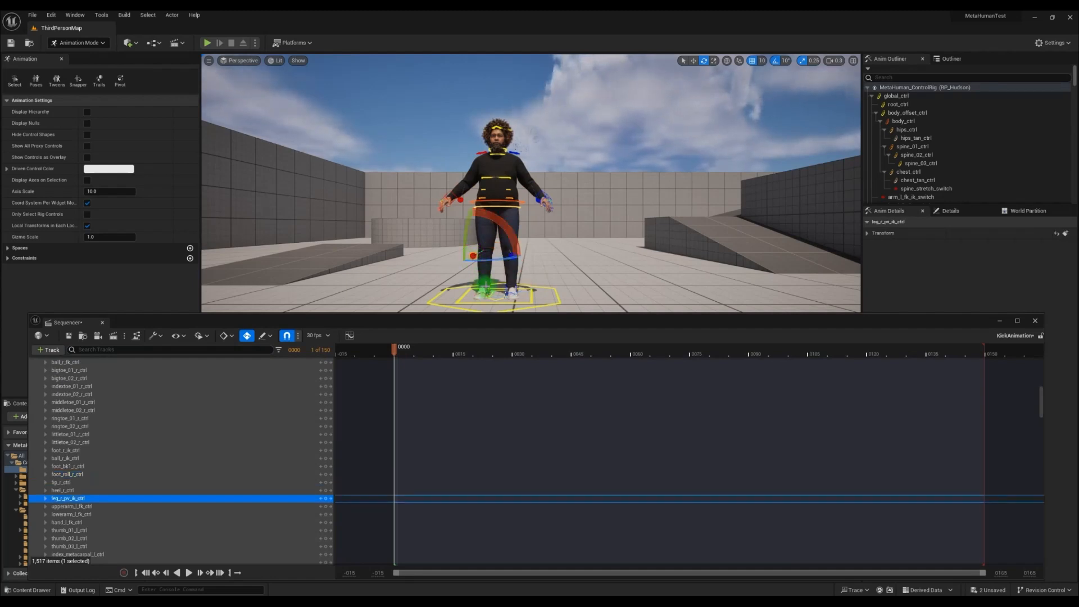
pyautogui.click(487, 287)
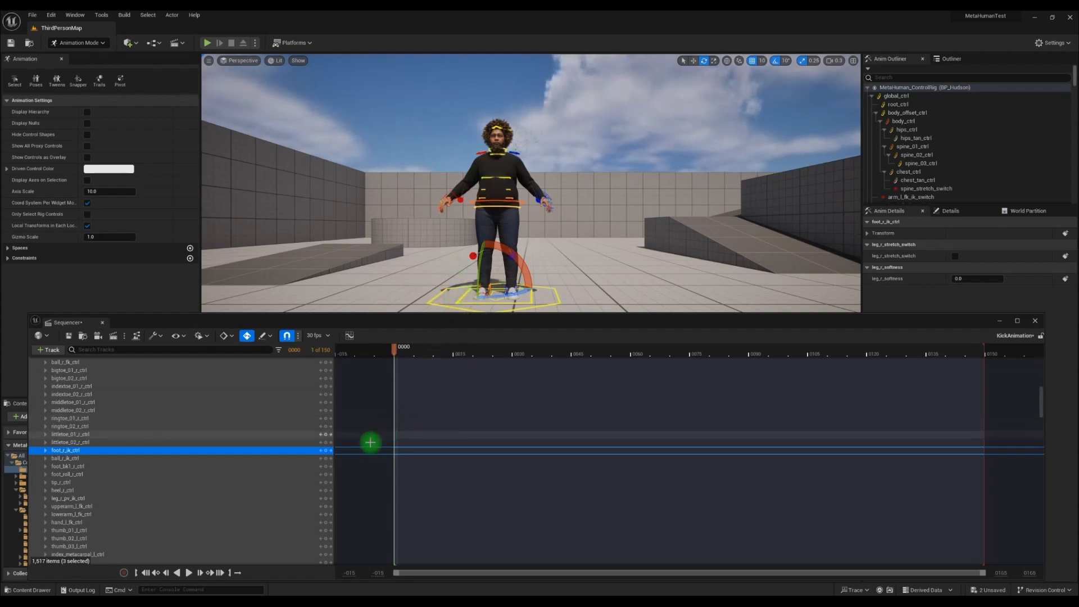
pyautogui.scroll(3, 445, 279)
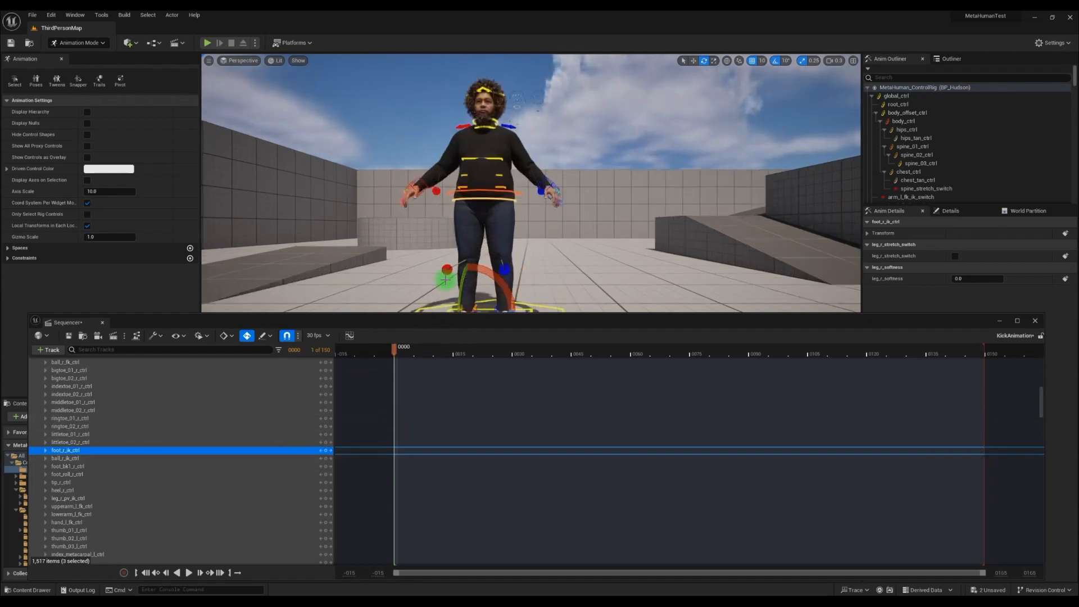
pyautogui.moveTo(453, 251); pyautogui.dragTo(560, 285, button='right')
pyautogui.press('w')
pyautogui.press('a')
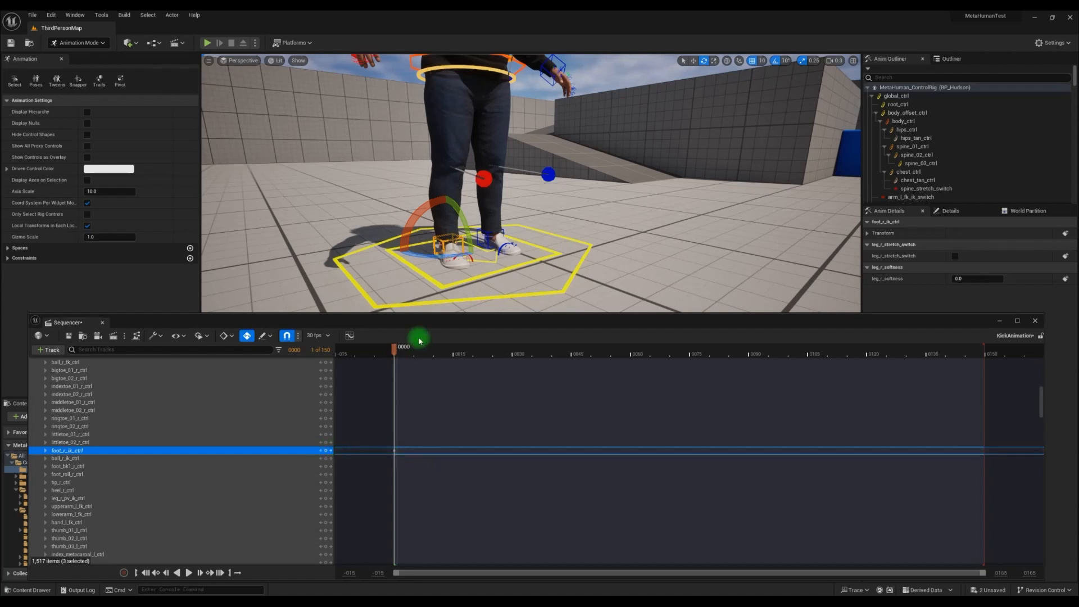
# - Select the right knee's pole vector control, leg_r_pv_ik_ctrl, and key it at frame 0
pyautogui.click(485, 179)
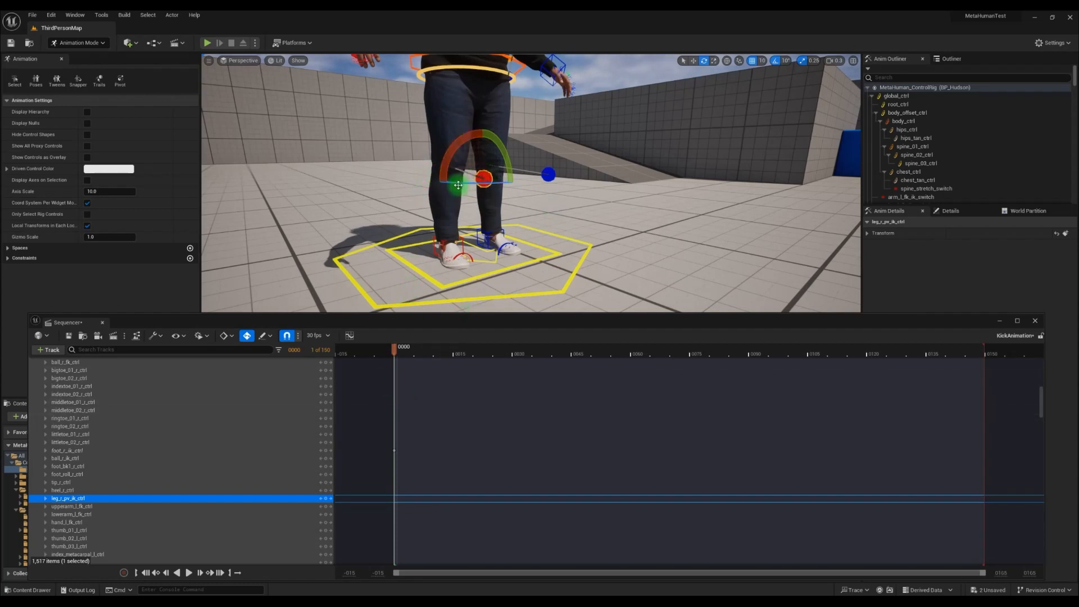
pyautogui.moveTo(434, 171); pyautogui.dragTo(451, 164)
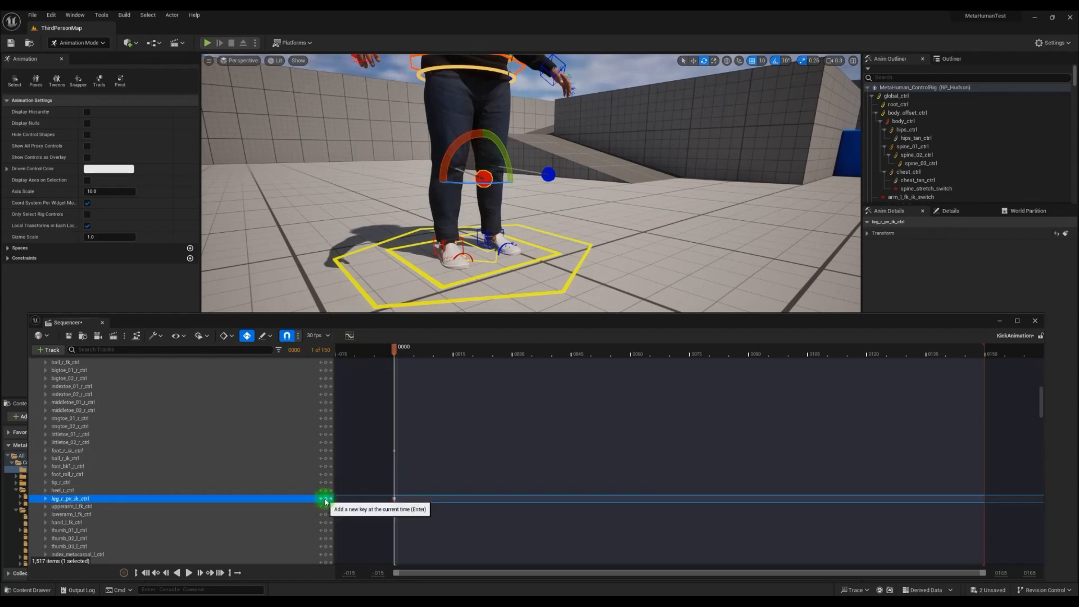
pyautogui.click(325, 499)
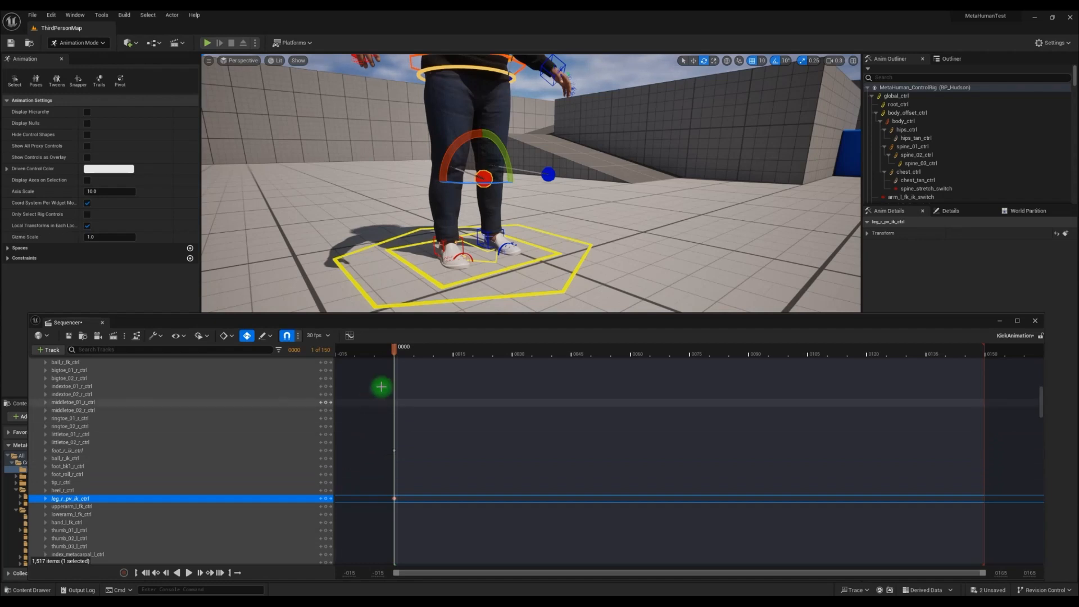
# - At frame 20, move the right foot's IK control forward so the leg extends in front of the body
pyautogui.moveTo(503, 207); pyautogui.dragTo(562, 230, button='right')
pyautogui.moveTo(528, 234); pyautogui.dragTo(531, 133, button='middle')
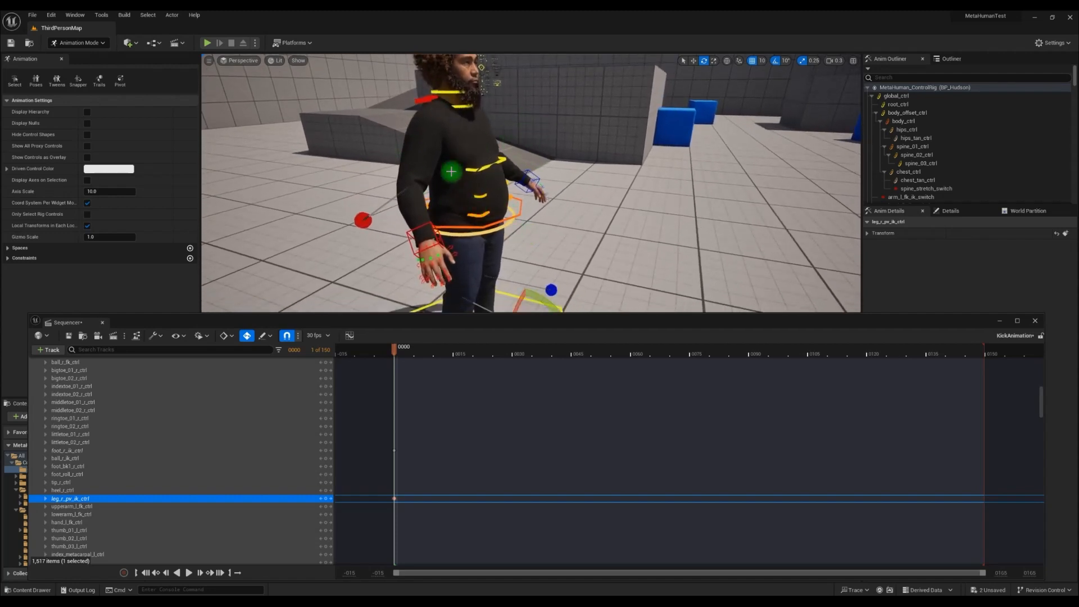
pyautogui.moveTo(489, 193)
pyautogui.mouseDown(button='middle')
pyautogui.moveTo(506, 243)
pyautogui.moveTo(506, 337)
pyautogui.moveTo(493, 191)
pyautogui.mouseUp(button='middle')
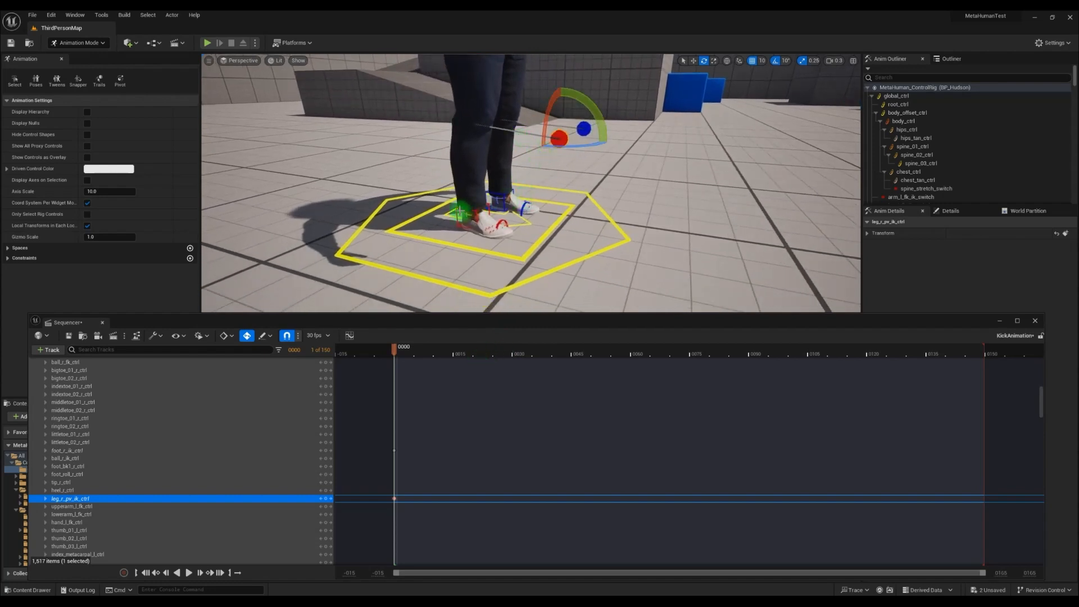
pyautogui.click(458, 208)
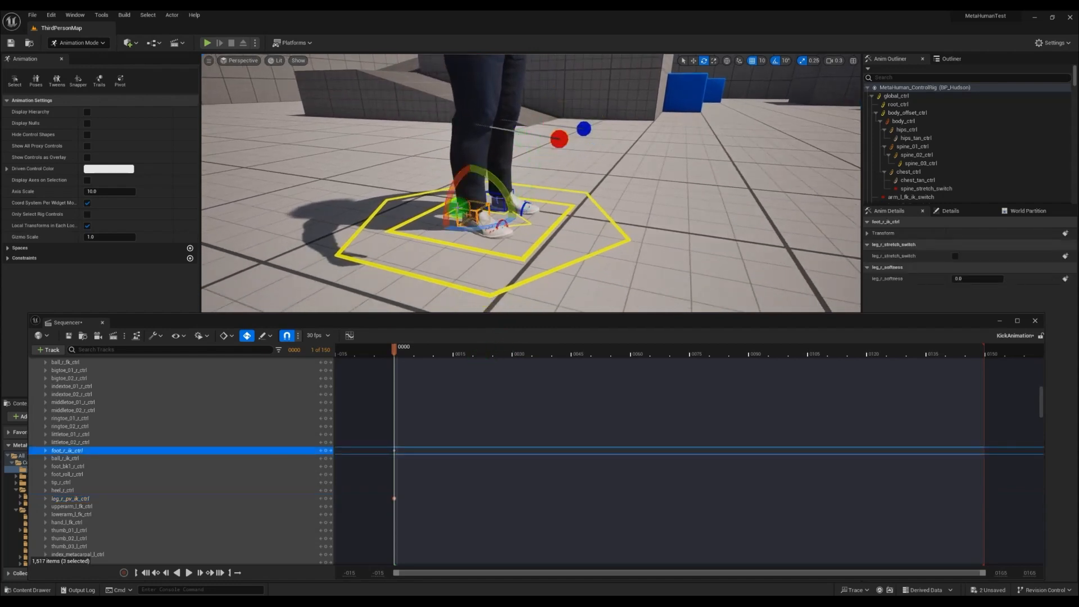
pyautogui.moveTo(501, 262)
pyautogui.mouseDown(button='right')
pyautogui.moveTo(518, 265)
pyautogui.moveTo(505, 255)
pyautogui.mouseUp(button='right')
pyautogui.press('a')
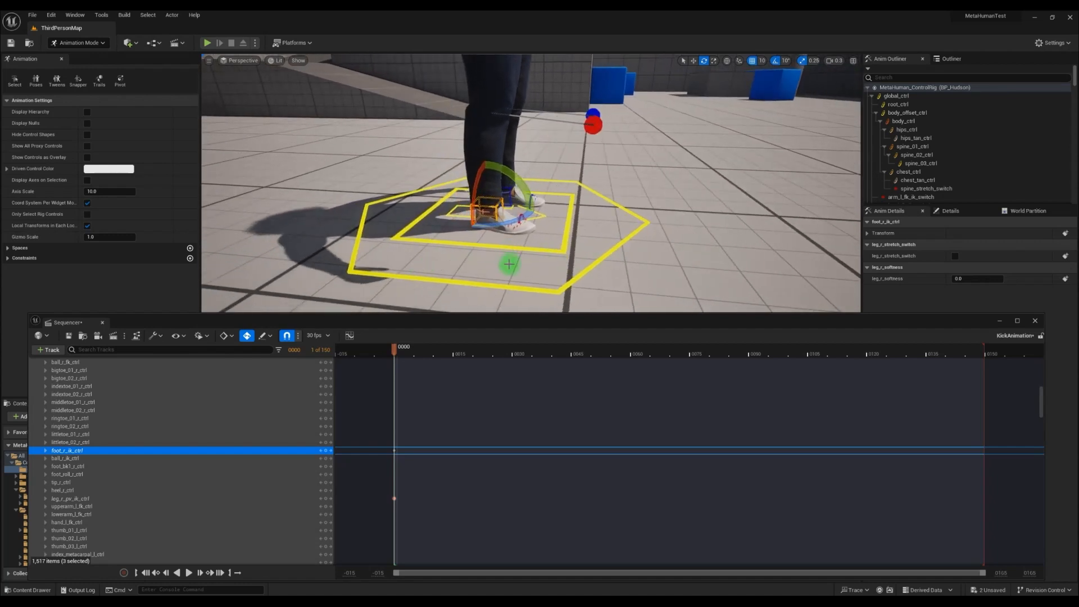
pyautogui.moveTo(396, 351); pyautogui.dragTo(474, 354)
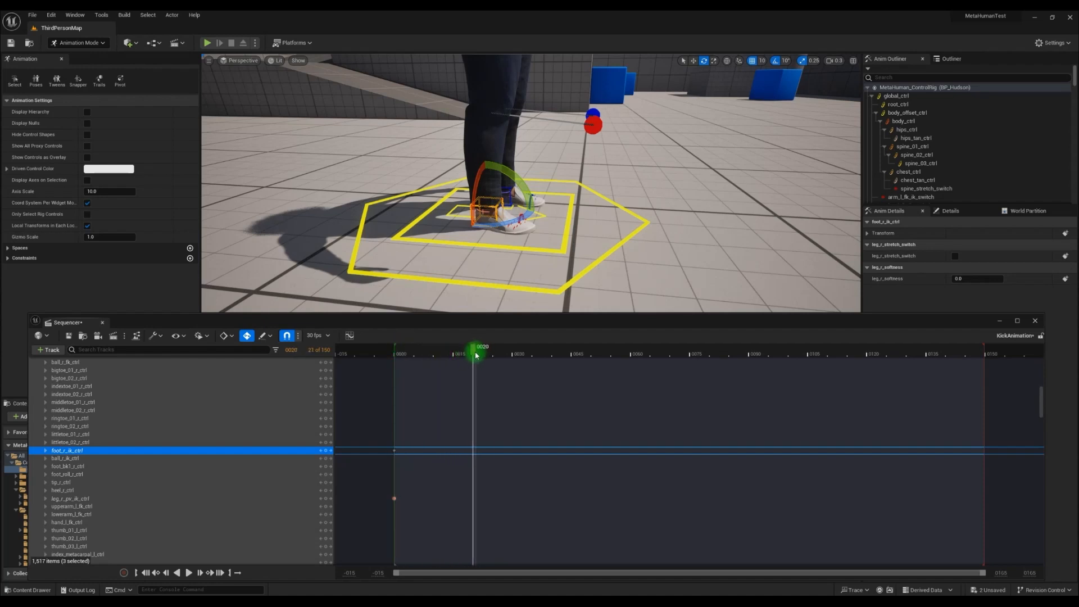
pyautogui.moveTo(540, 248); pyautogui.dragTo(558, 238, button='right')
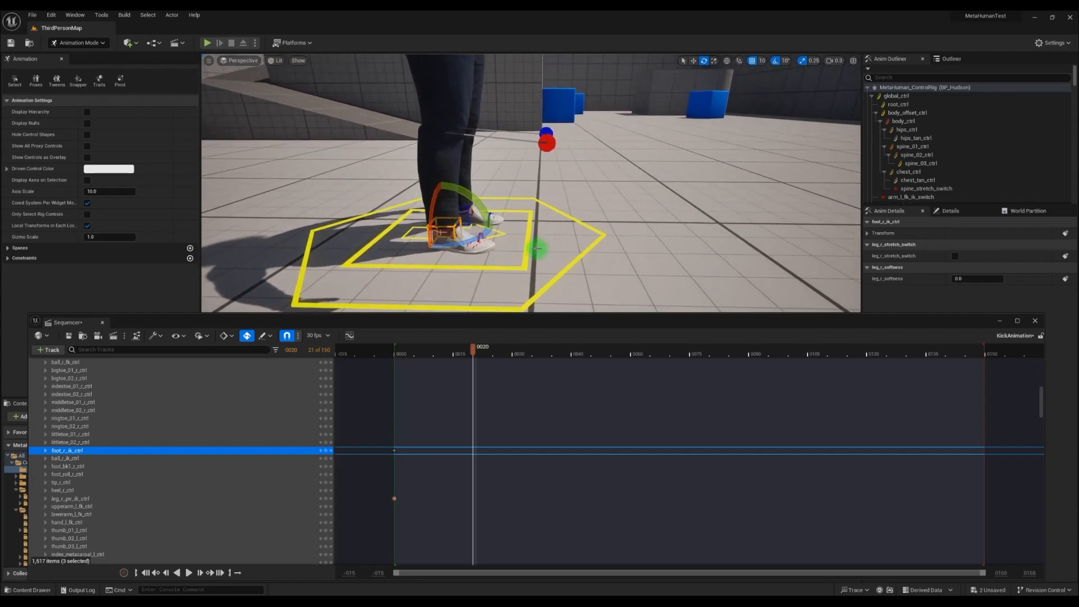
pyautogui.click(693, 60)
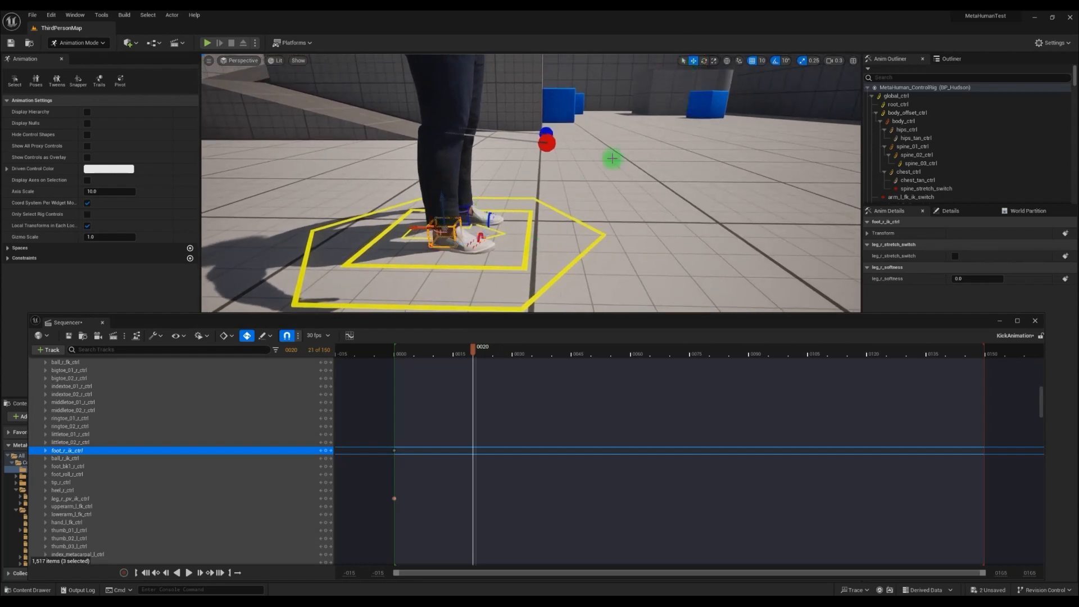
pyautogui.moveTo(417, 229); pyautogui.dragTo(541, 231)
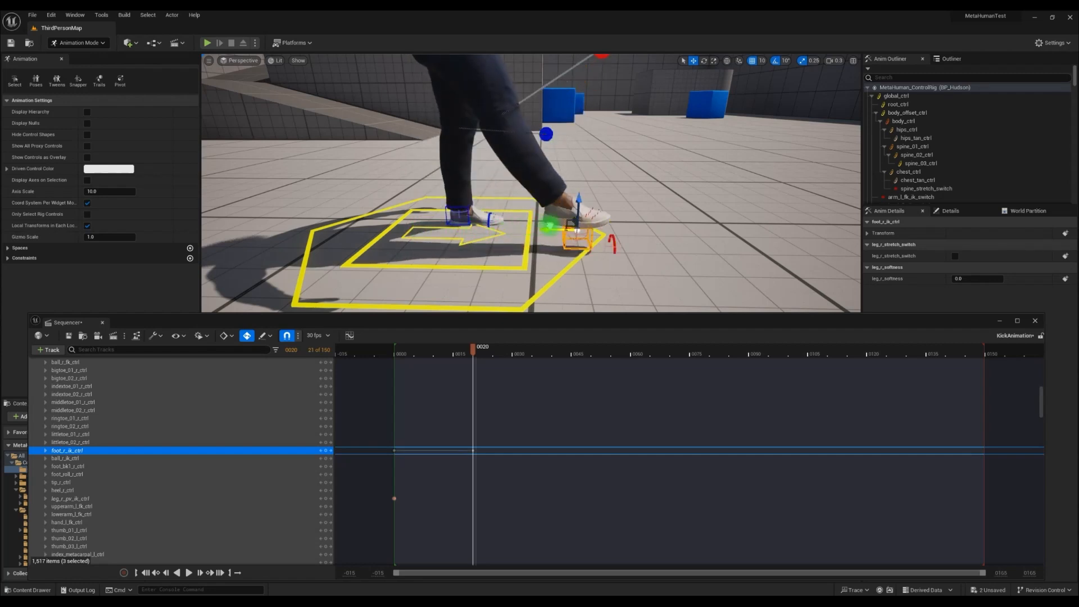
pyautogui.moveTo(476, 217); pyautogui.dragTo(406, 244, button='right')
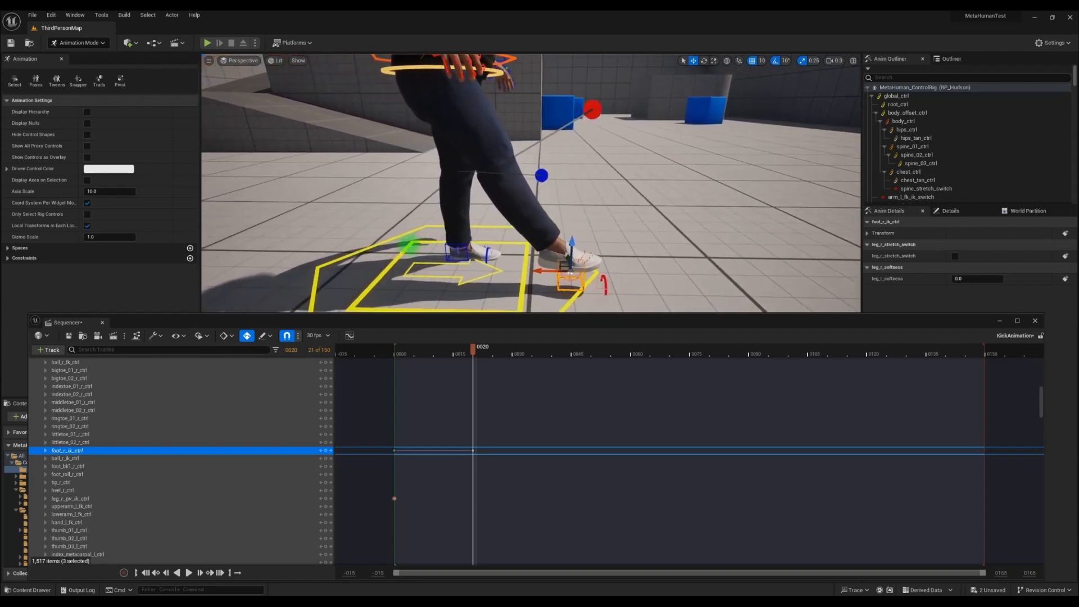
# - Adjust the right knee's pole vector control at frame 20, bringing it slightly back toward the leg
pyautogui.click(604, 106)
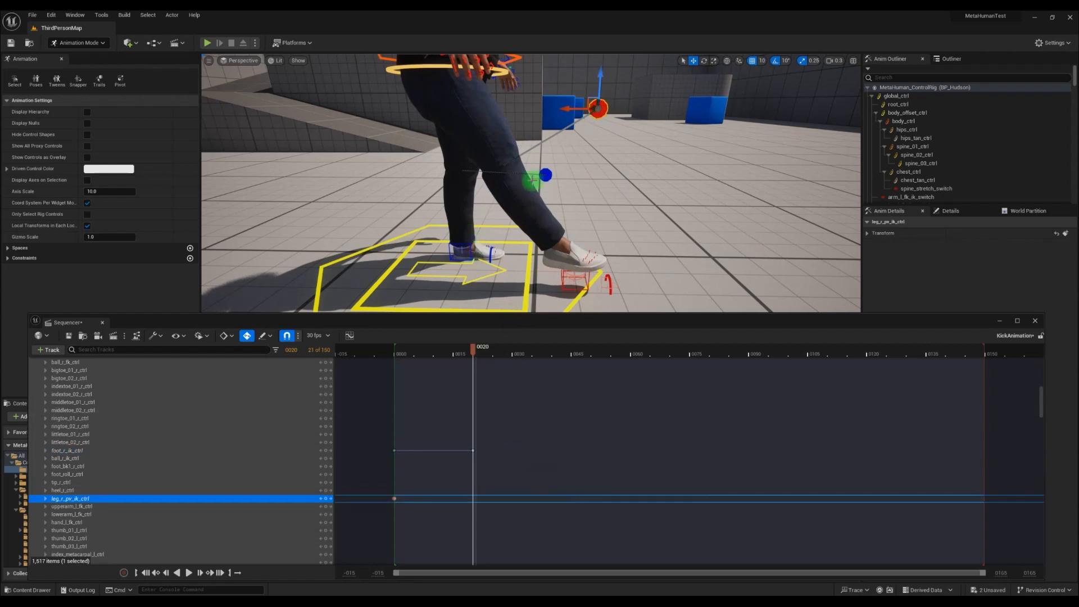
pyautogui.click(704, 60)
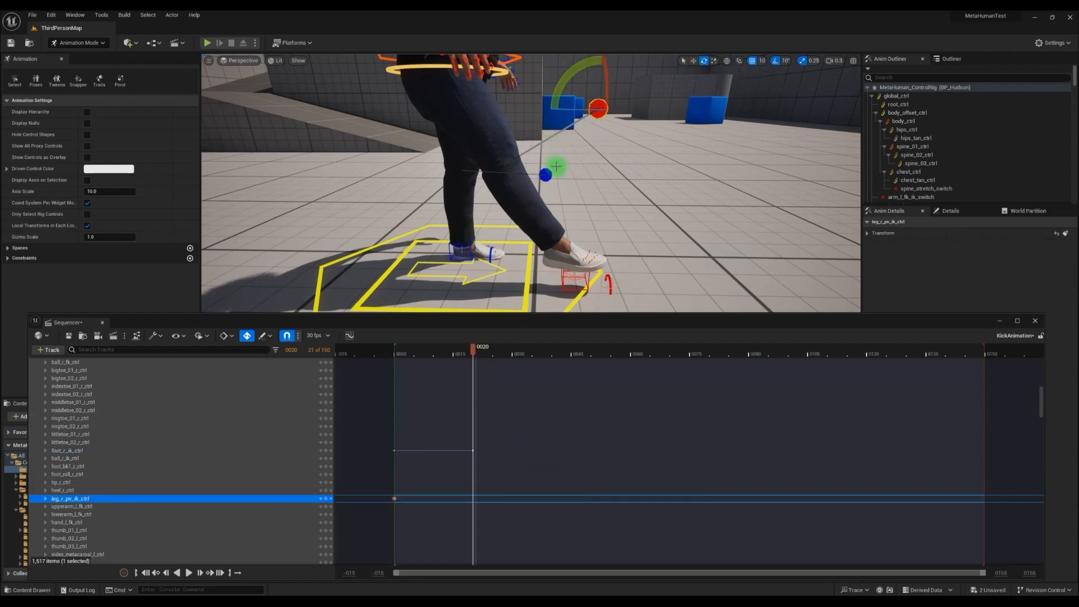
pyautogui.moveTo(562, 96); pyautogui.dragTo(566, 128)
pyautogui.click(694, 60)
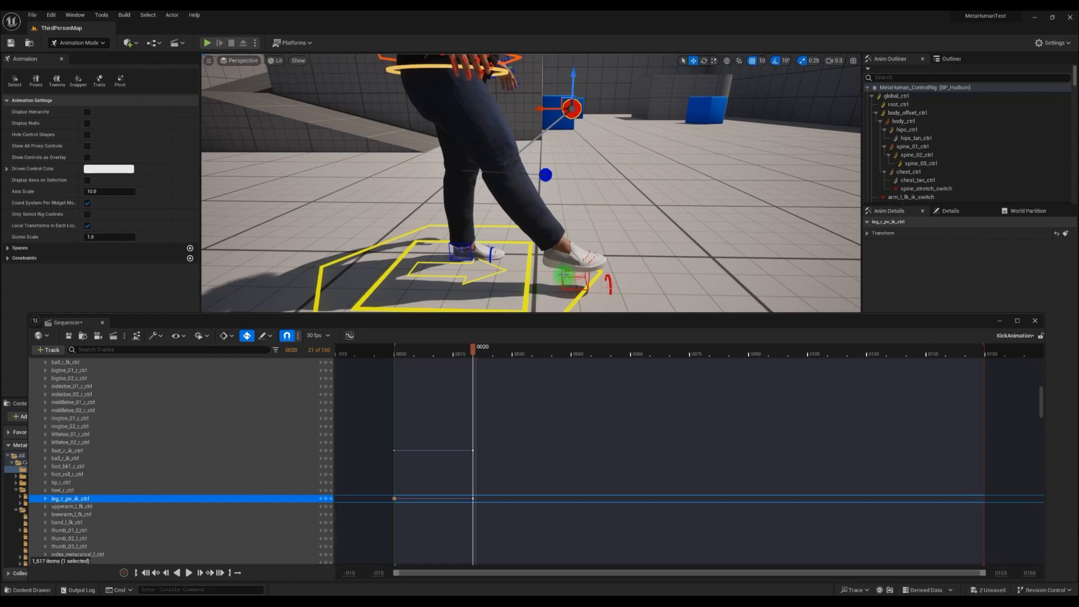
# - Pull the right foot's IK control back and up at frame 20 so the knee bends with the foot raised
pyautogui.click(563, 275)
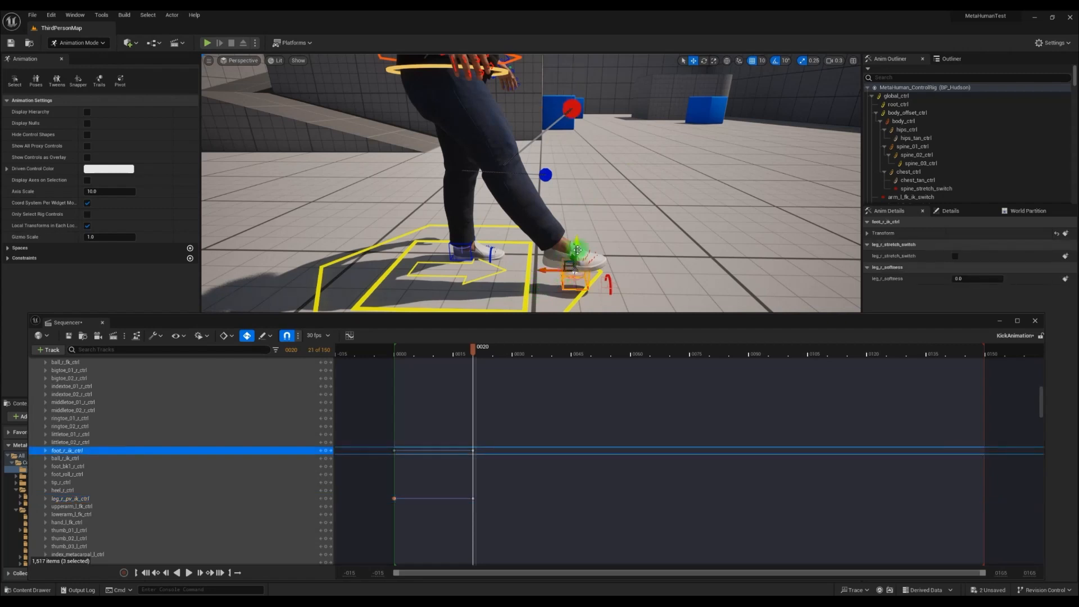
pyautogui.moveTo(578, 242); pyautogui.dragTo(471, 236)
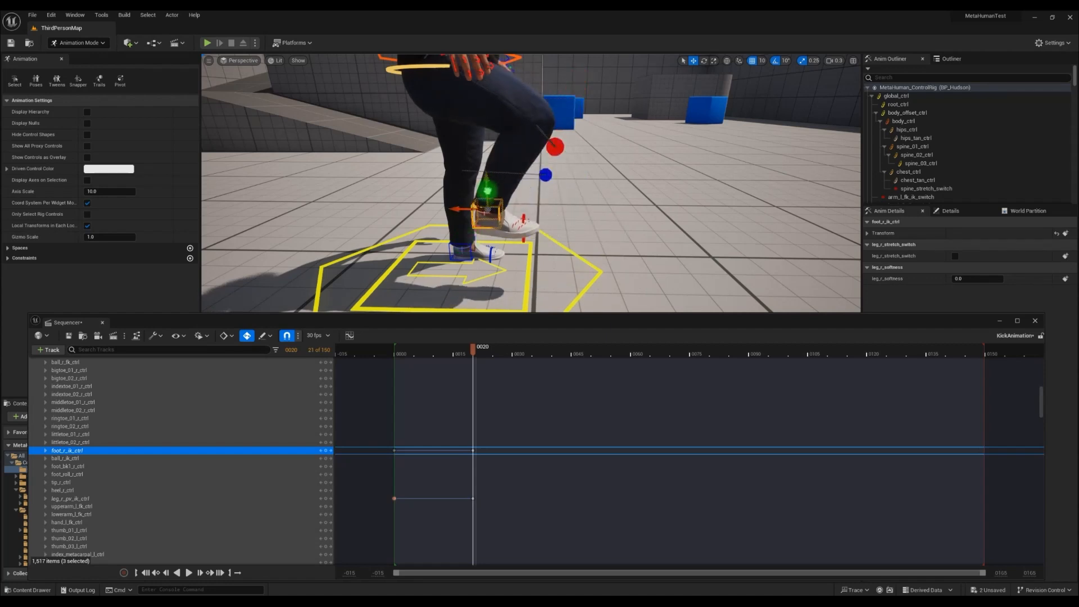
# - Lower the right foot's IK control slightly at frame 20 and play the animation from frame 0
pyautogui.moveTo(488, 190); pyautogui.dragTo(487, 200)
pyautogui.moveTo(542, 251); pyautogui.dragTo(513, 282, button='right')
pyautogui.moveTo(473, 353); pyautogui.dragTo(396, 362)
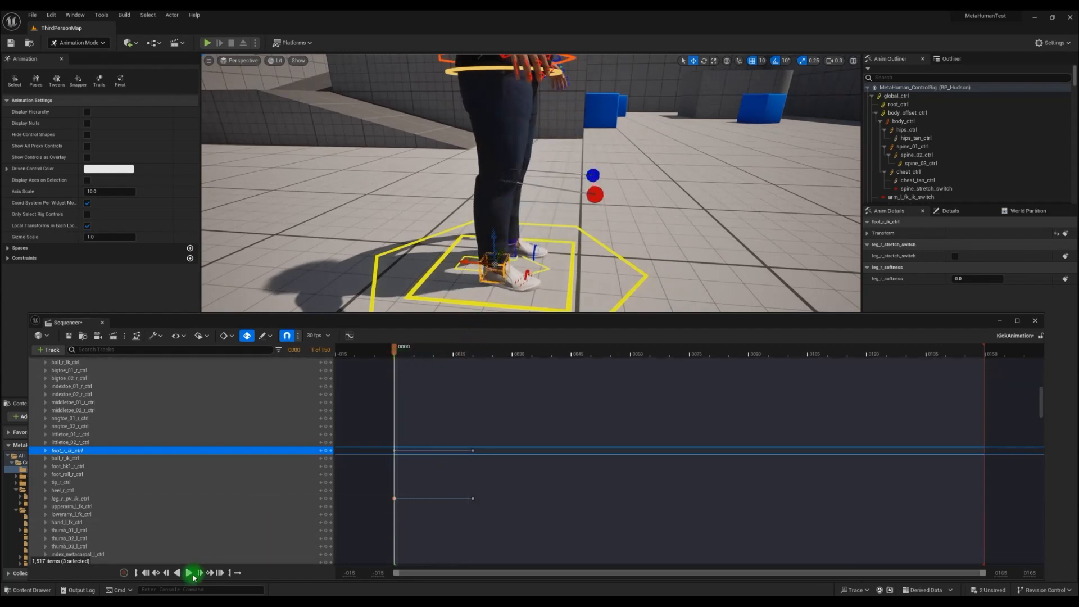
pyautogui.click(188, 572)
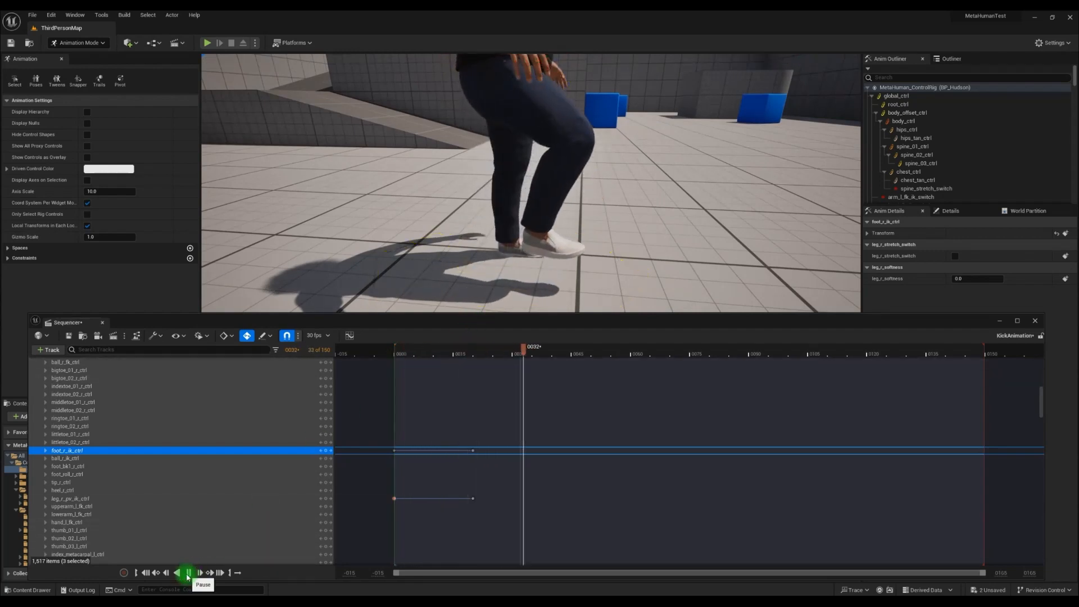
pyautogui.click(188, 573)
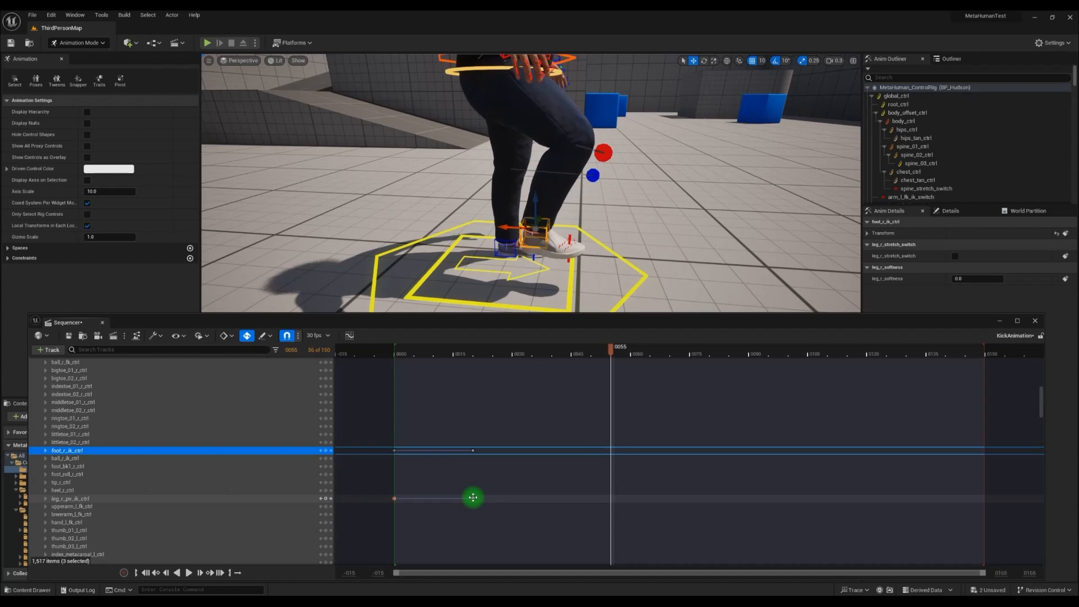
# - Retime the right foot's raised-pose key to frame 7, trying frame 10 first and playing the animation from frame 0
pyautogui.click(474, 450)
pyautogui.moveTo(473, 449); pyautogui.dragTo(434, 452)
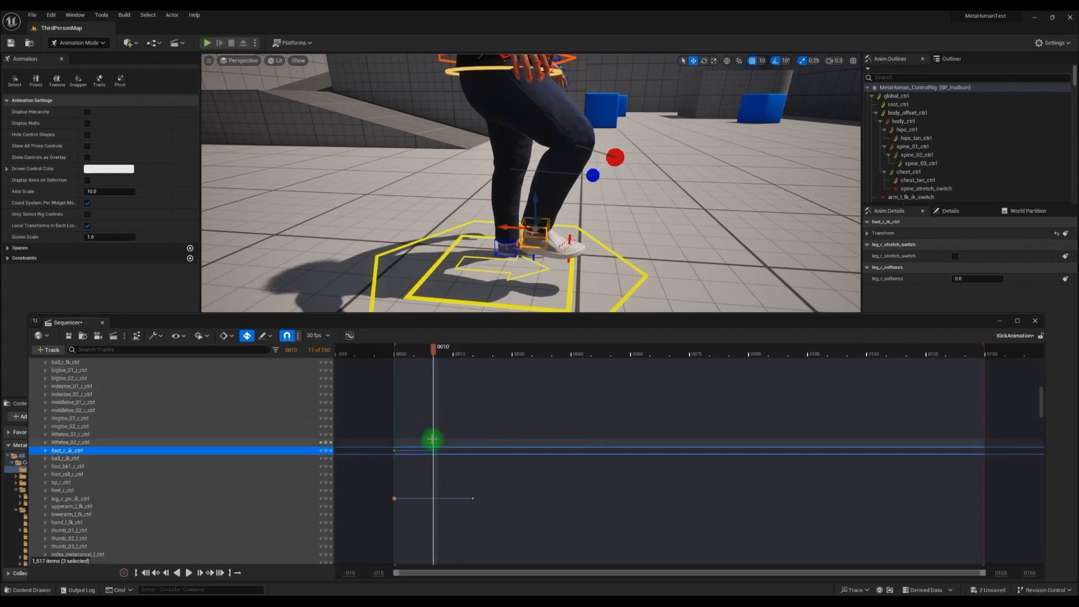
pyautogui.moveTo(433, 348); pyautogui.dragTo(394, 349)
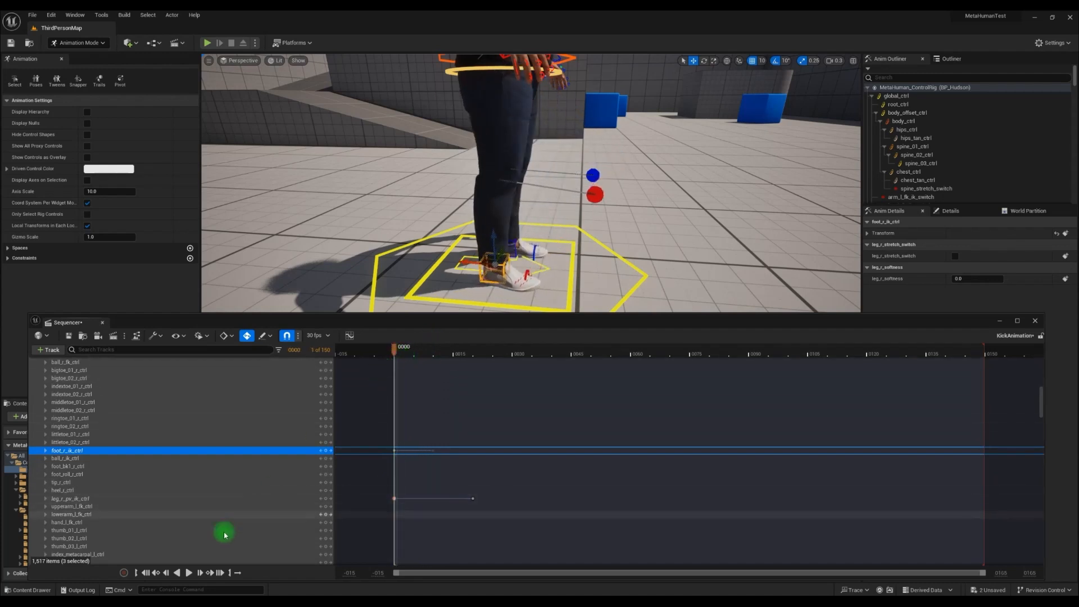
pyautogui.click(189, 572)
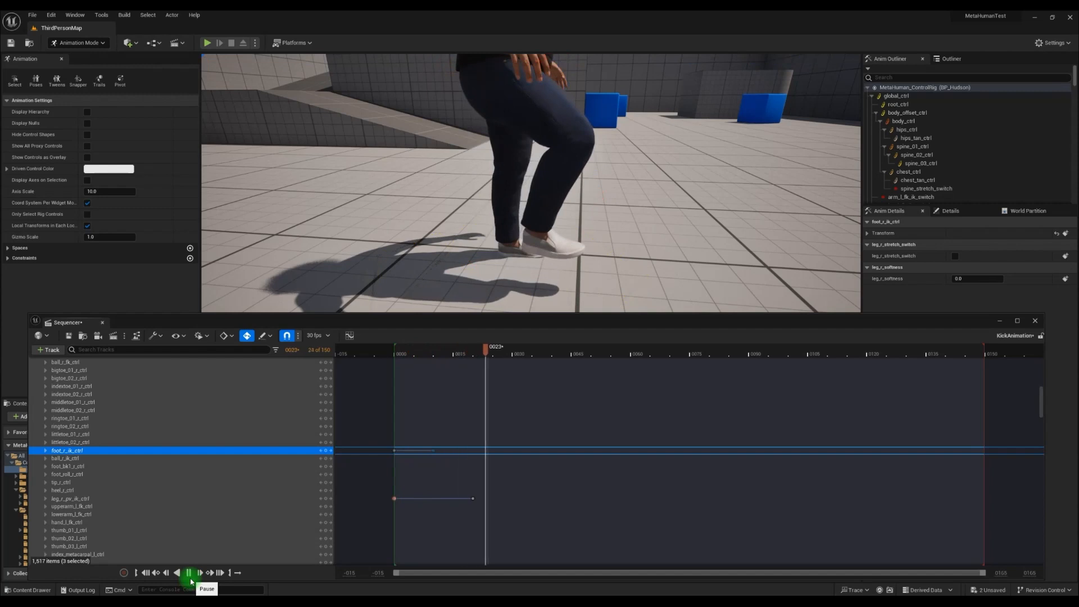
pyautogui.click(188, 573)
pyautogui.moveTo(434, 450); pyautogui.dragTo(425, 451)
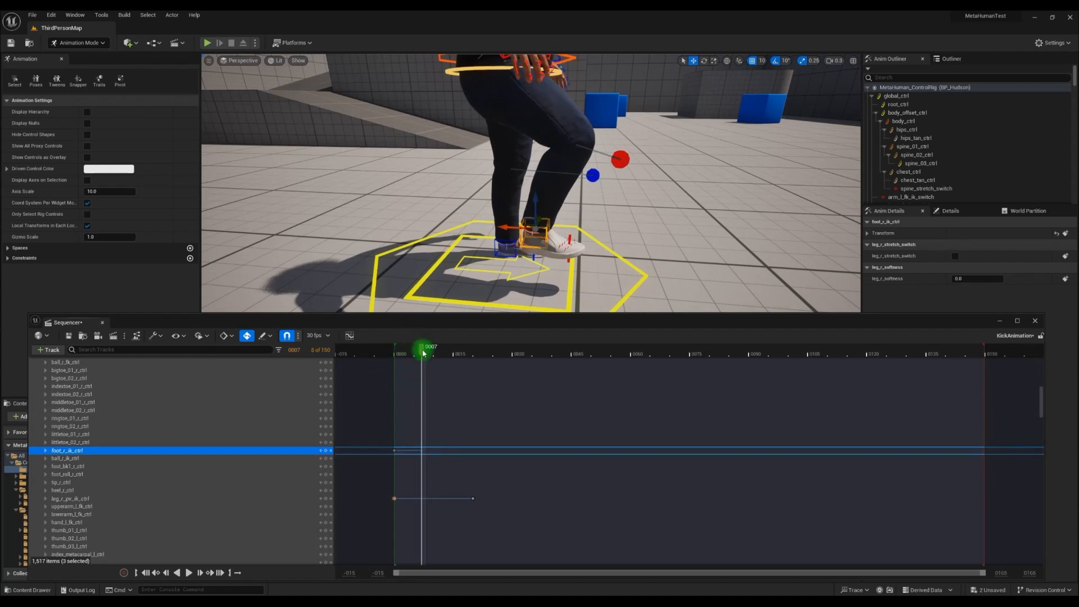
# - At frame 14, move the right foot's IK control up and forward to lift the bent knee, and play from frame 0
pyautogui.click(513, 254)
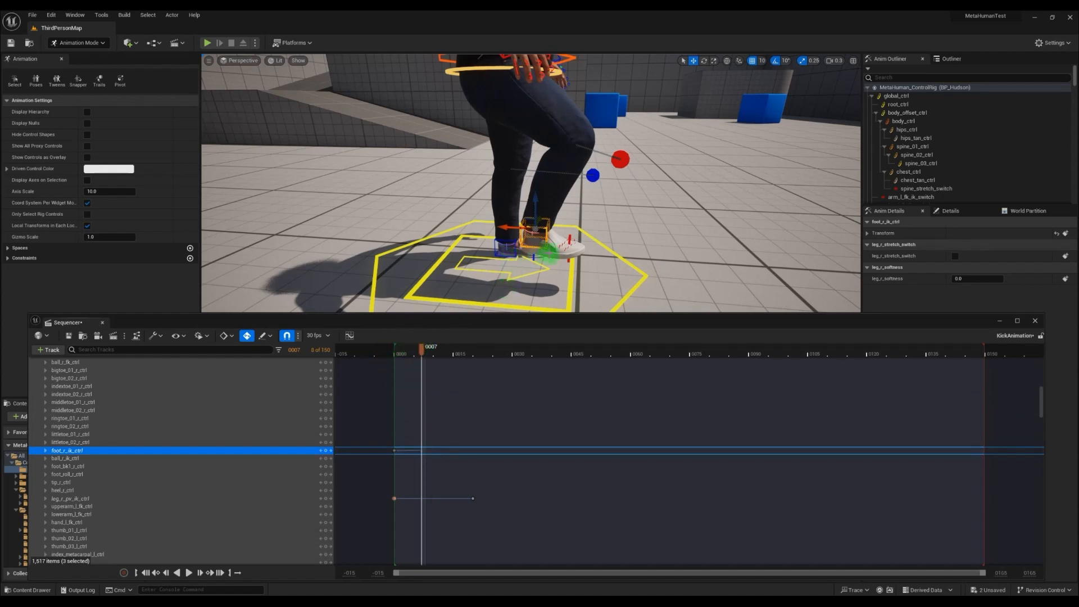
pyautogui.moveTo(528, 264); pyautogui.dragTo(543, 247, button='right')
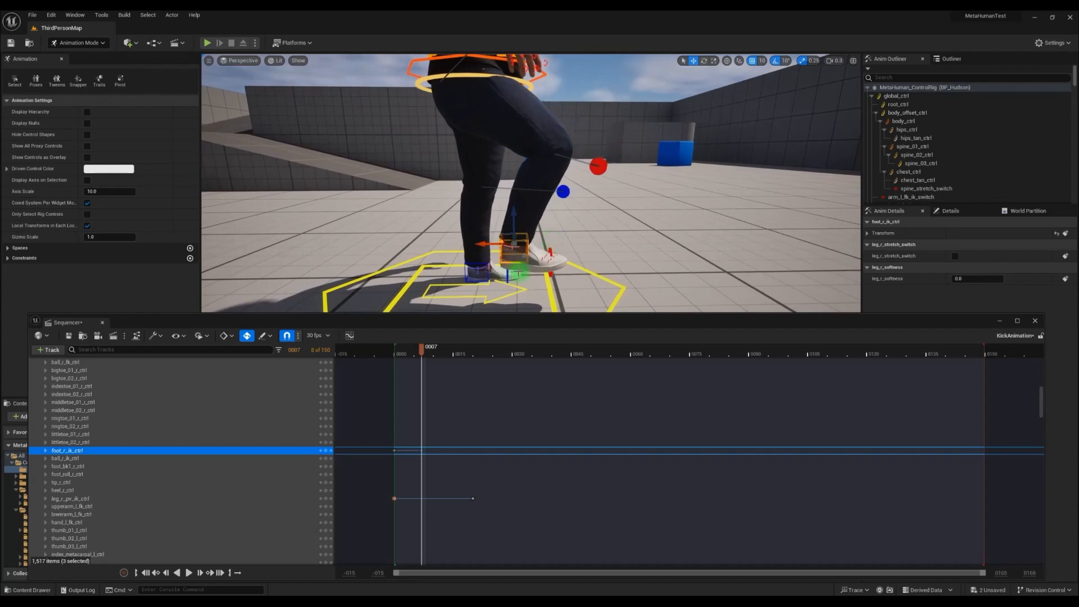
pyautogui.moveTo(425, 351); pyautogui.dragTo(452, 355)
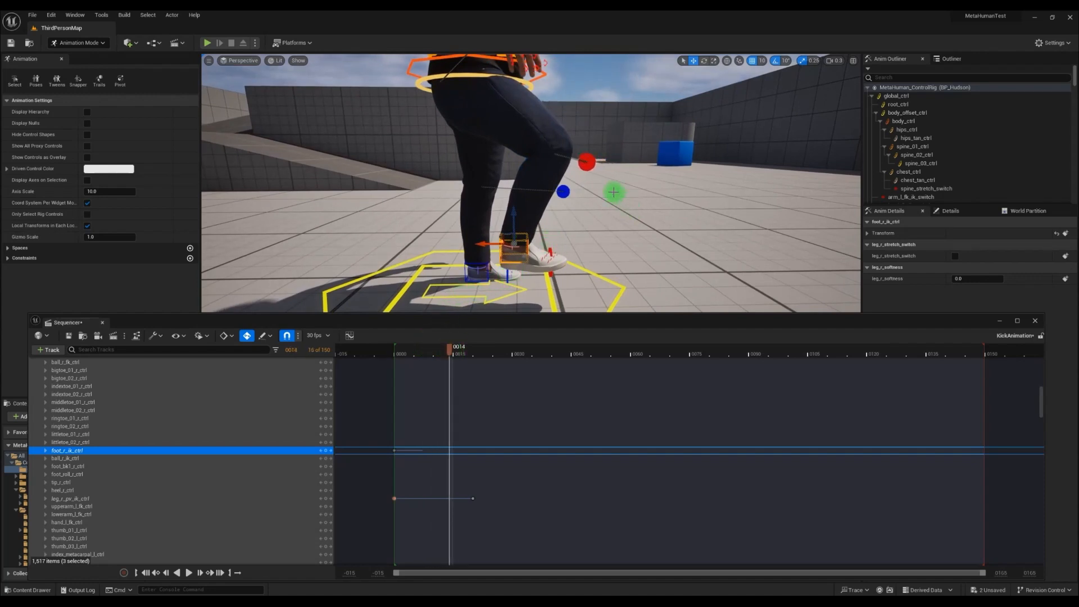
pyautogui.moveTo(627, 198); pyautogui.dragTo(627, 200, button='right')
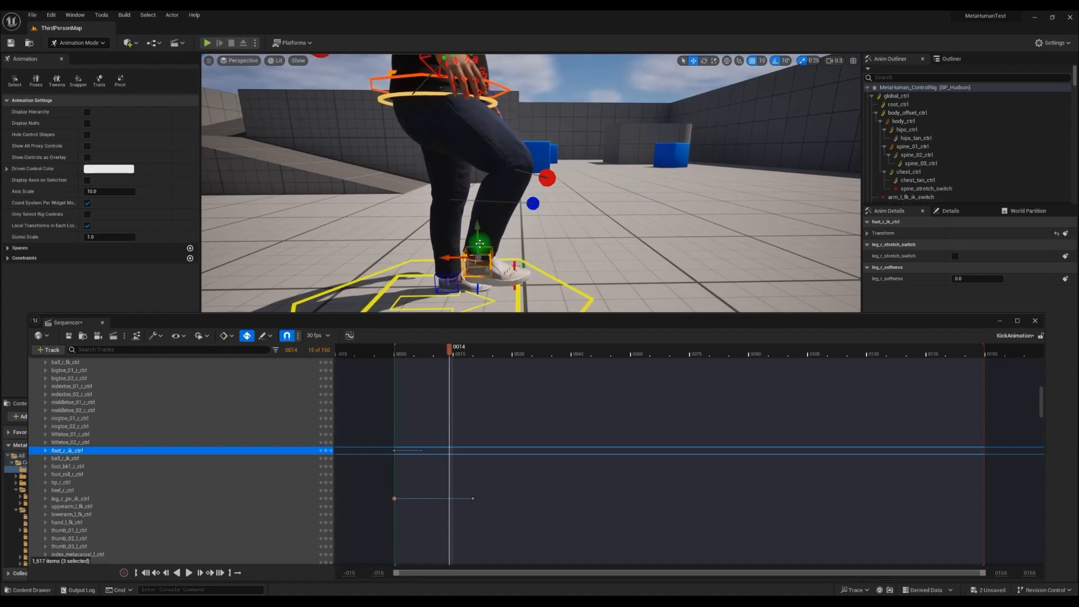
pyautogui.moveTo(482, 222)
pyautogui.mouseDown()
pyautogui.moveTo(483, 198)
pyautogui.moveTo(475, 212)
pyautogui.moveTo(488, 210)
pyautogui.mouseUp()
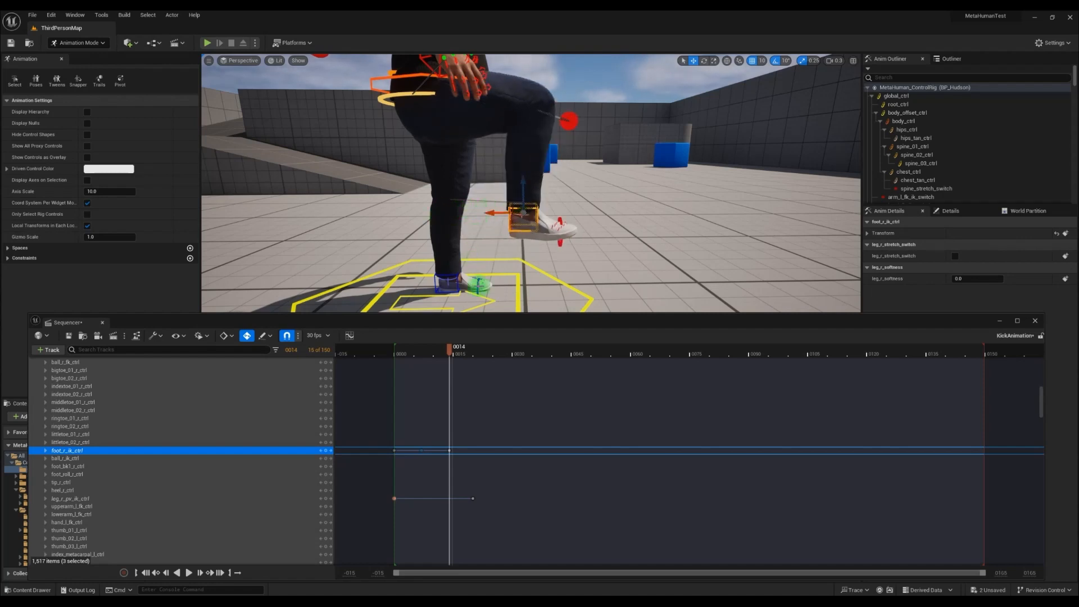
pyautogui.moveTo(450, 353); pyautogui.dragTo(394, 354)
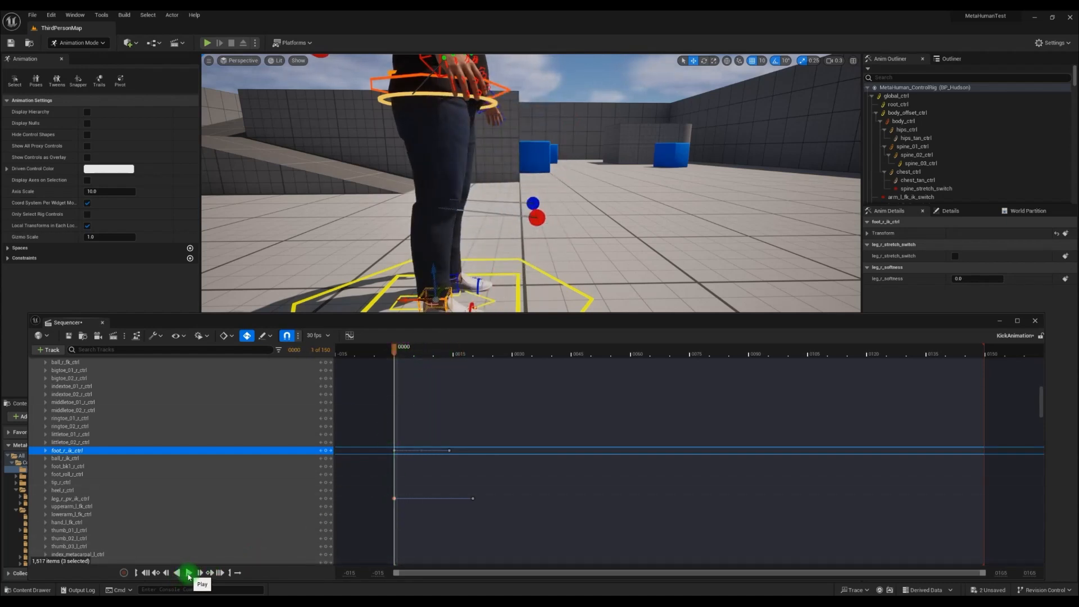
pyautogui.click(189, 573)
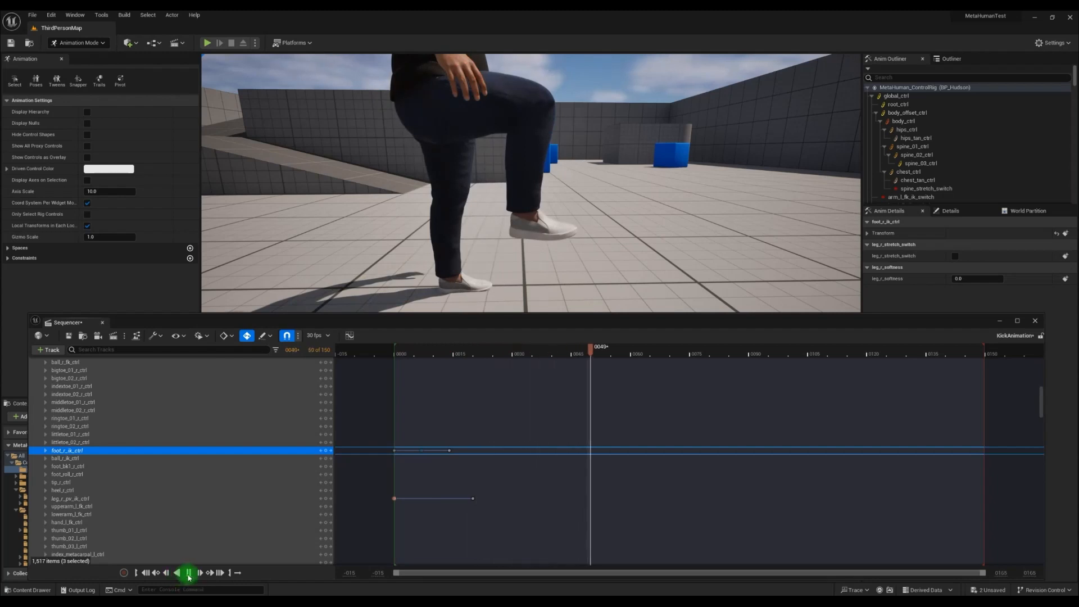
pyautogui.click(188, 572)
# - At frame 24, move the right foot's IK control forward and up so the leg kicks out straight at hip height
pyautogui.moveTo(554, 280); pyautogui.dragTo(597, 263, button='middle')
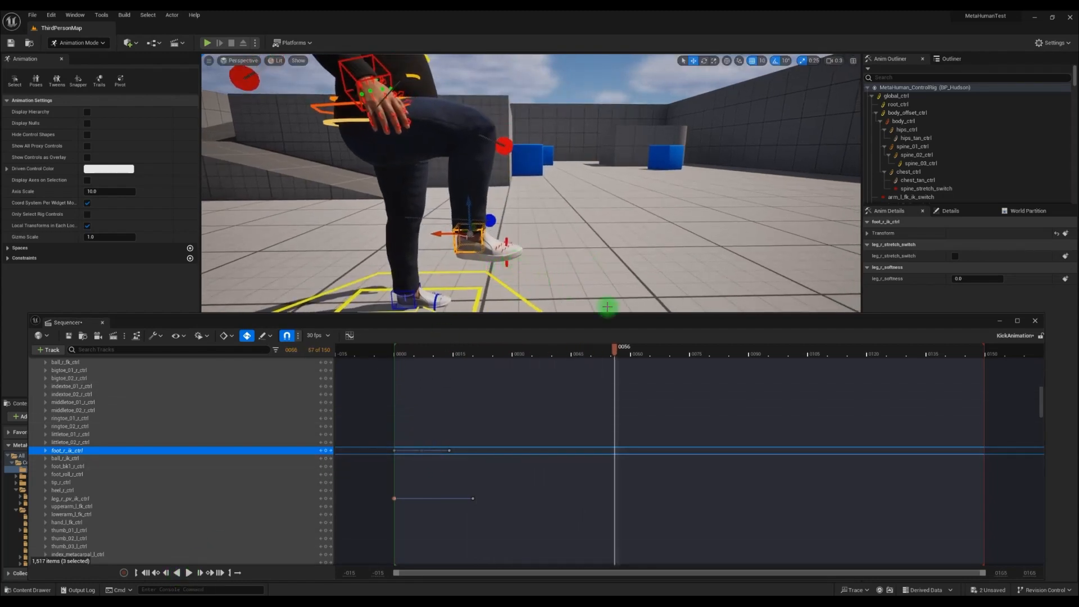
pyautogui.moveTo(616, 351); pyautogui.dragTo(491, 347)
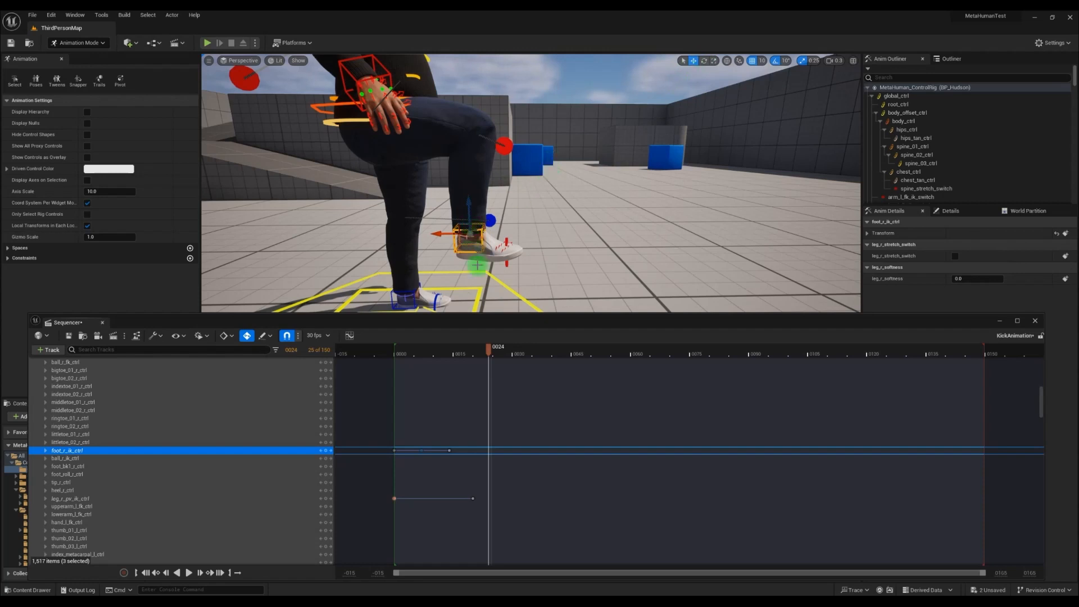
pyautogui.moveTo(469, 233); pyautogui.dragTo(642, 94)
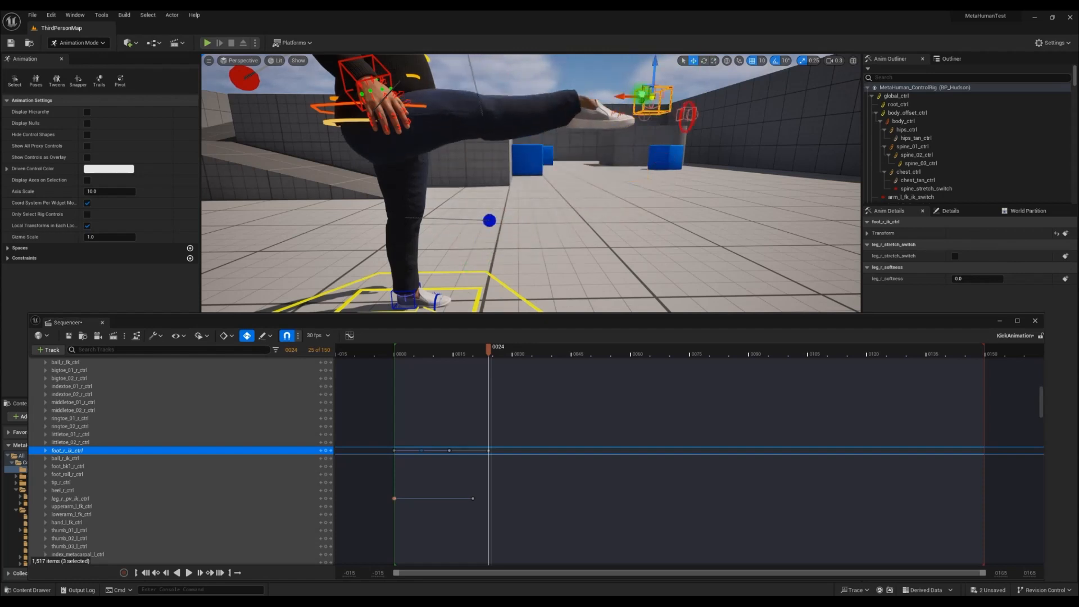
# - Rotate the right foot's IK control at frame 24 so the toes point upward
pyautogui.moveTo(609, 208); pyautogui.dragTo(677, 148, button='middle')
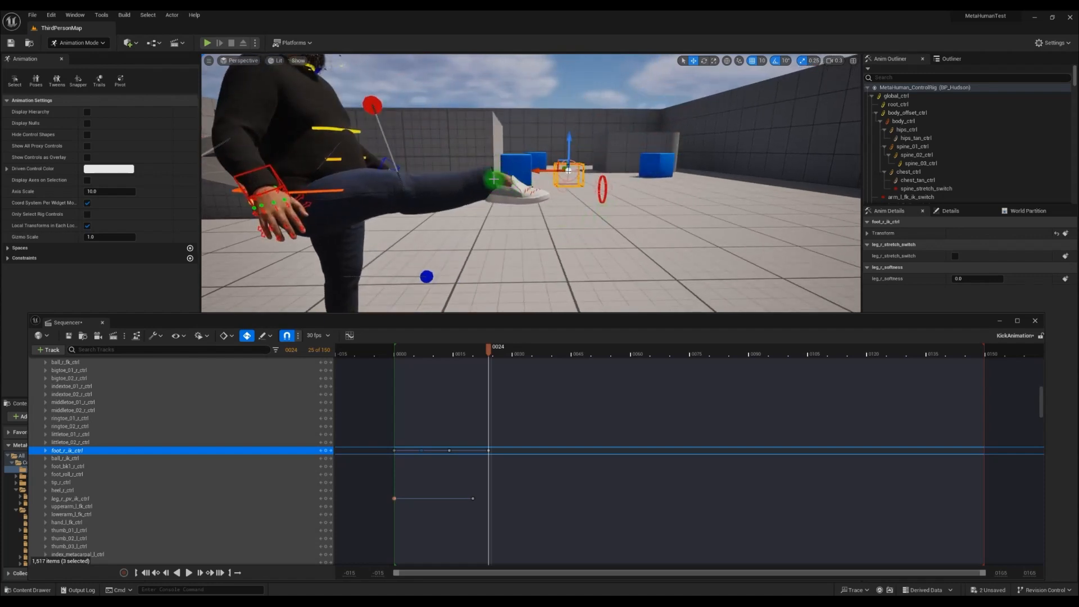
pyautogui.click(704, 61)
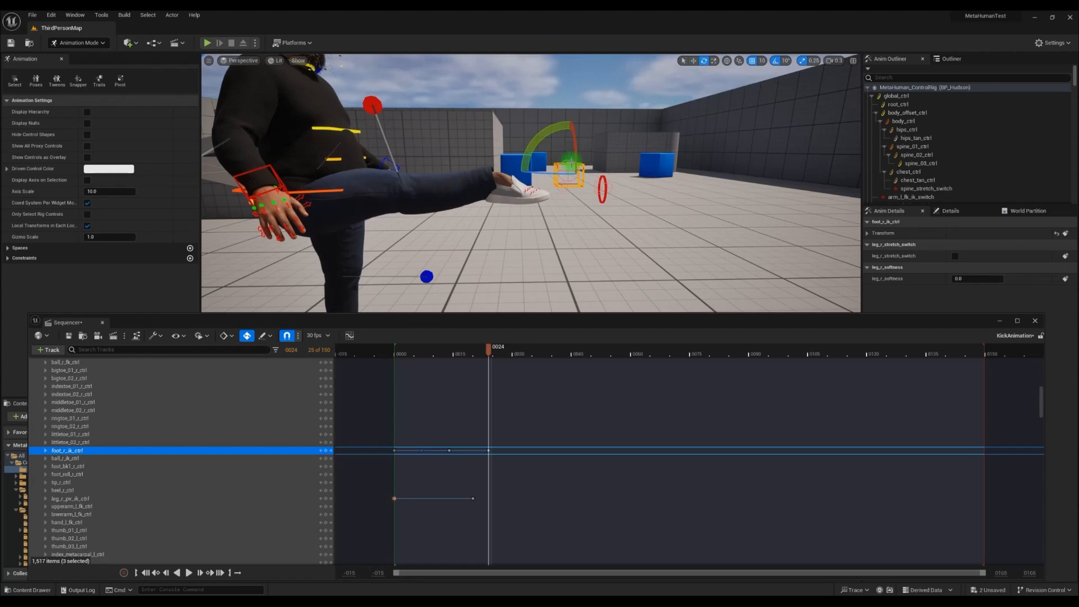
pyautogui.moveTo(542, 128); pyautogui.dragTo(545, 479)
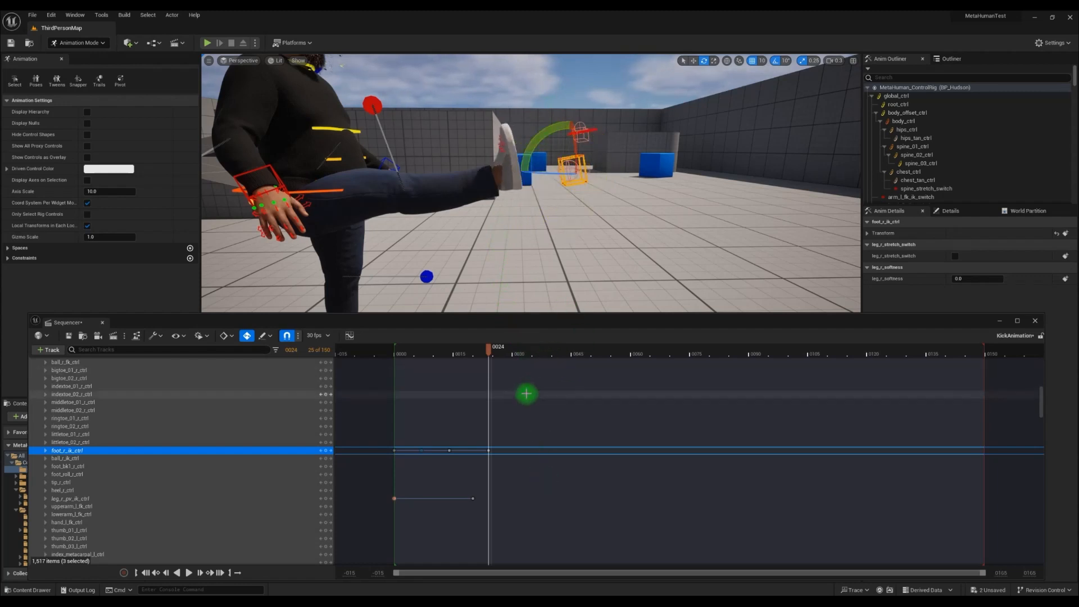
pyautogui.scroll(-5, 531, 226)
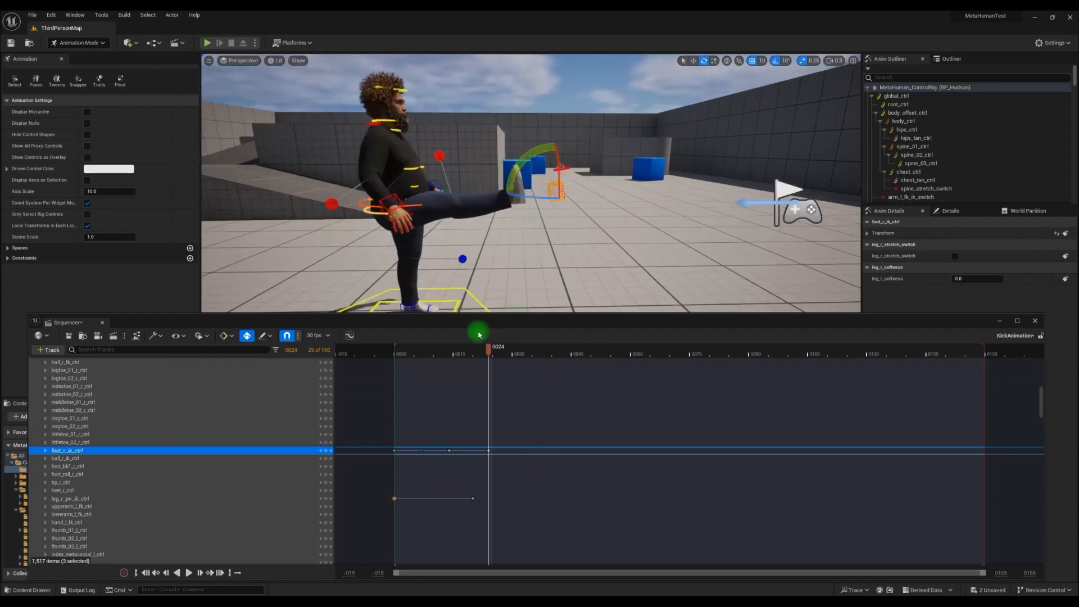
# - Scrub the foot's motion from frame 0 and rotate the right foot's IK control at frame 14 so the sole is level
pyautogui.moveTo(488, 347); pyautogui.dragTo(397, 377)
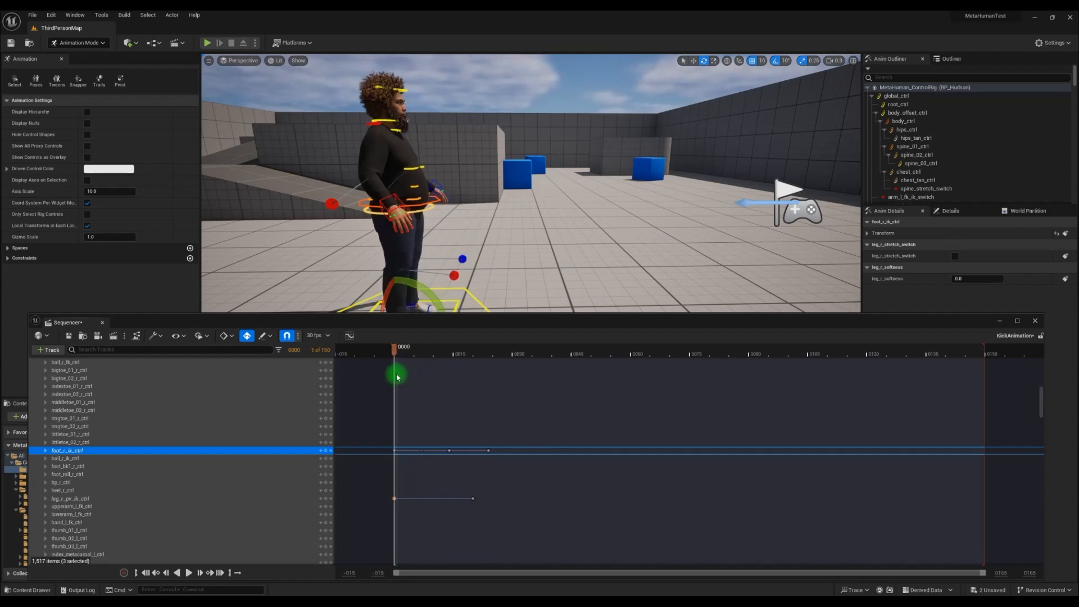
pyautogui.moveTo(511, 273); pyautogui.dragTo(527, 258)
pyautogui.moveTo(593, 264); pyautogui.dragTo(609, 265)
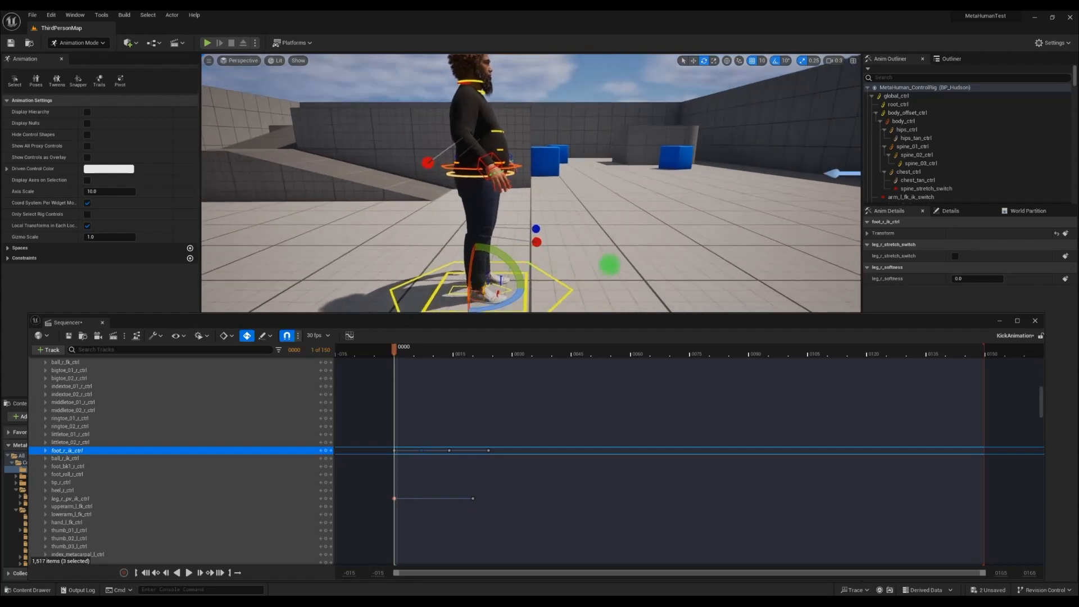
pyautogui.moveTo(585, 251); pyautogui.dragTo(597, 253, button='middle')
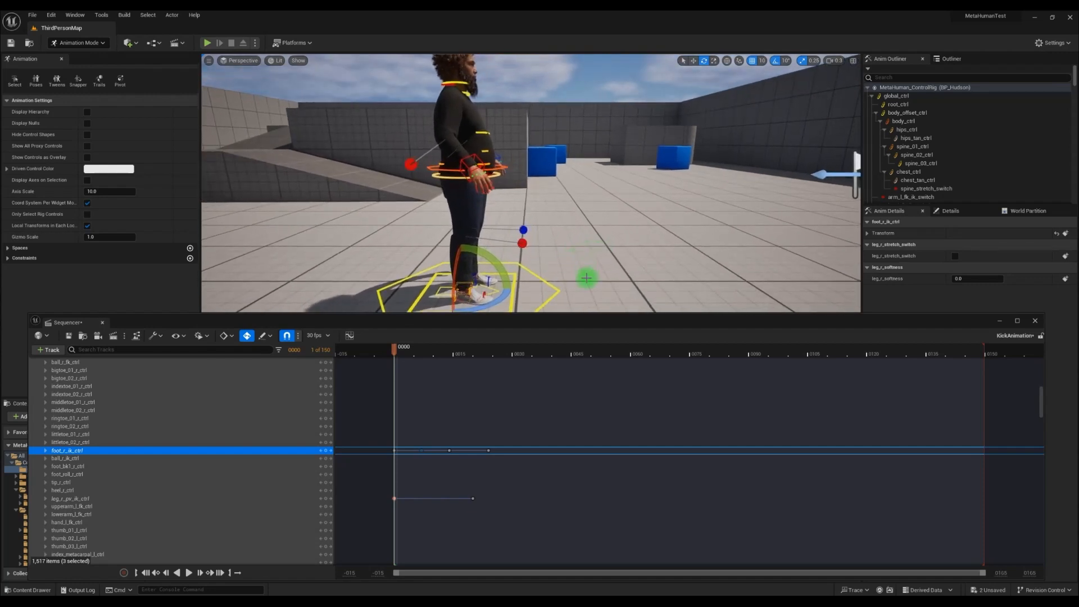
pyautogui.moveTo(568, 255); pyautogui.dragTo(572, 255, button='right')
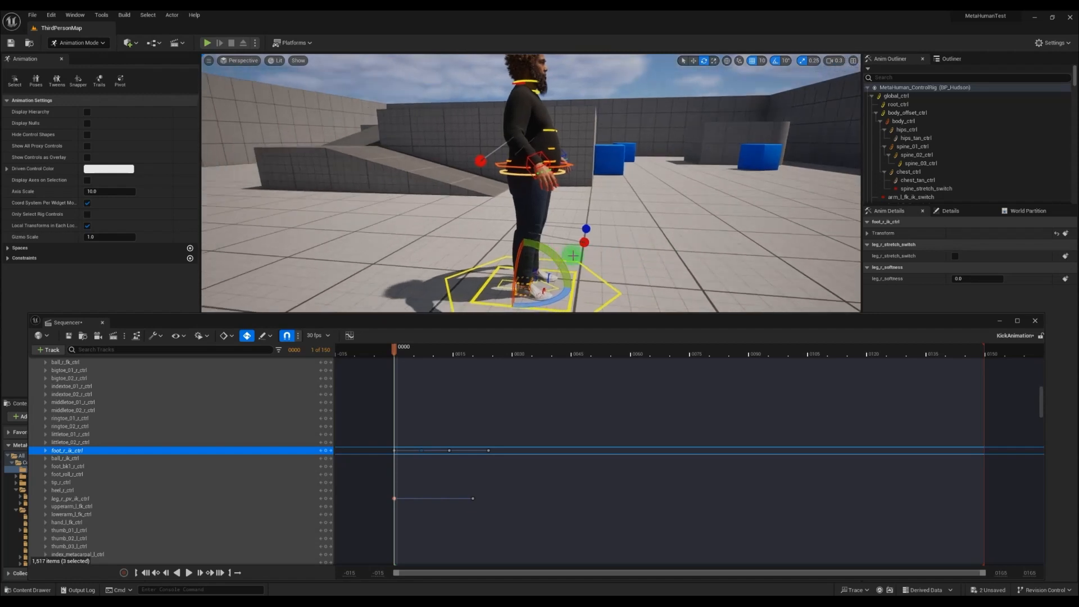
pyautogui.moveTo(394, 347); pyautogui.dragTo(439, 359)
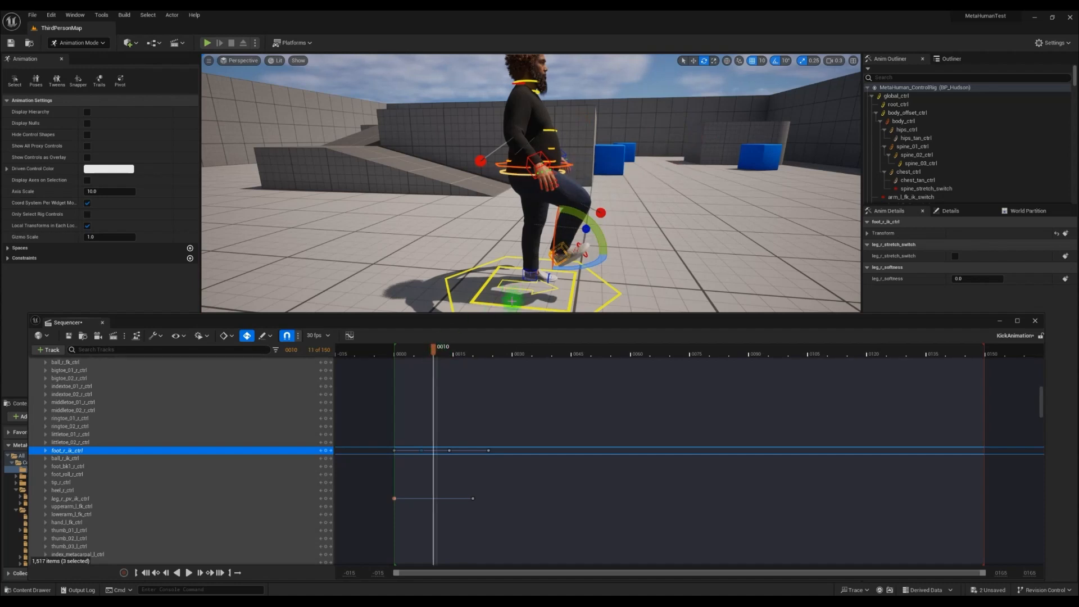
pyautogui.moveTo(442, 351)
pyautogui.mouseDown()
pyautogui.moveTo(392, 354)
pyautogui.moveTo(440, 356)
pyautogui.mouseUp()
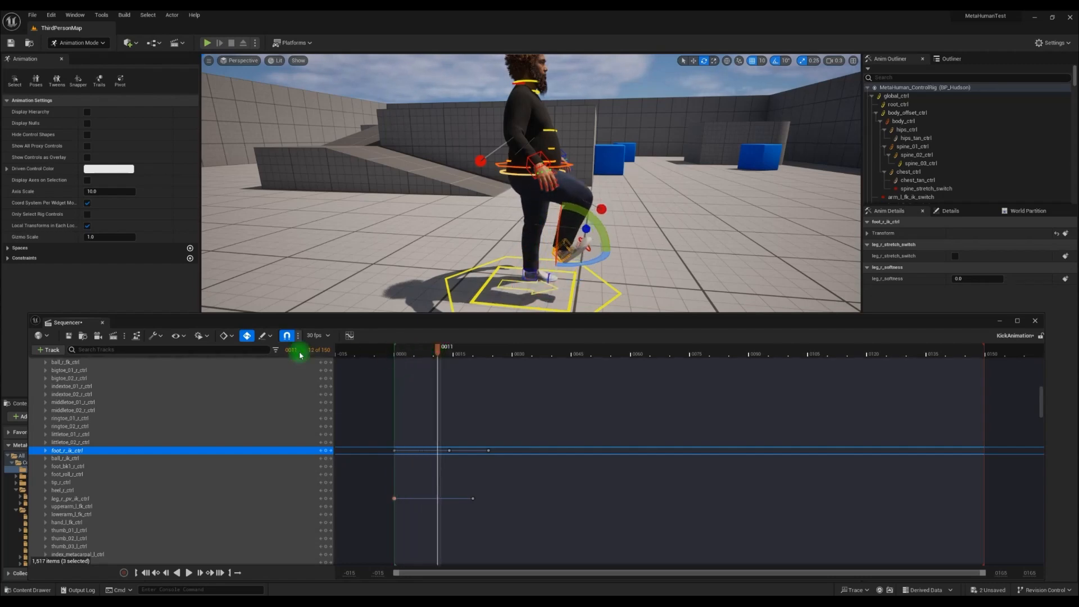
pyautogui.click(246, 336)
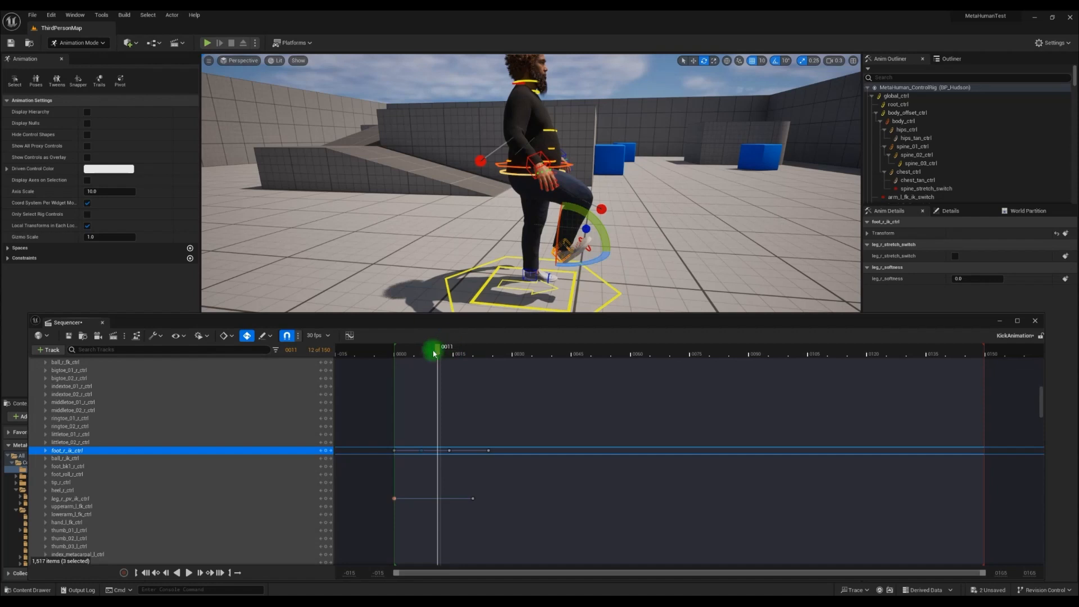
pyautogui.moveTo(438, 350)
pyautogui.mouseDown()
pyautogui.moveTo(402, 352)
pyautogui.moveTo(491, 356)
pyautogui.moveTo(452, 358)
pyautogui.mouseUp()
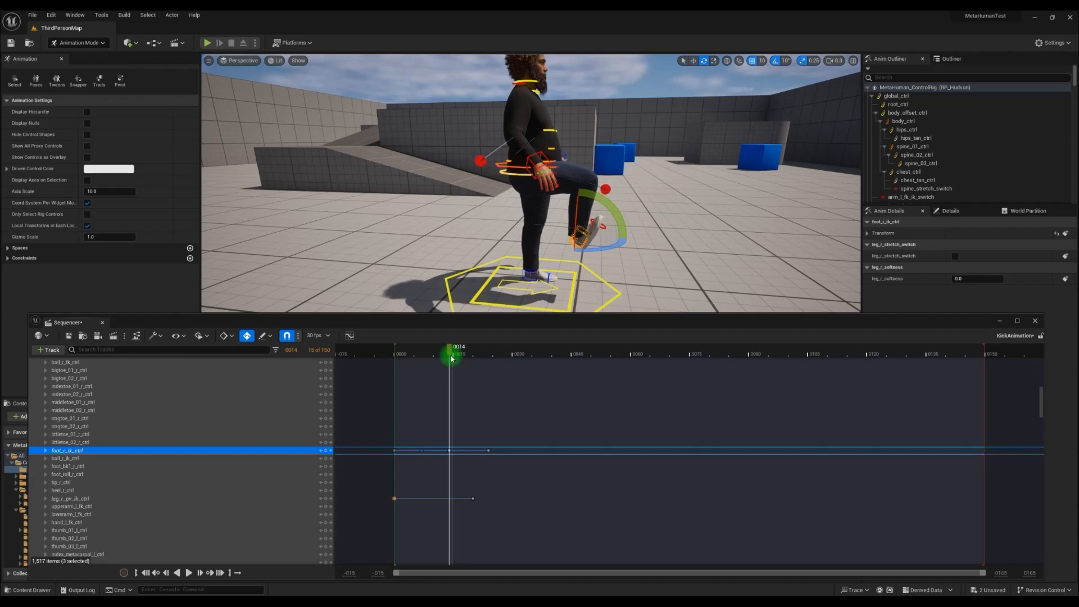
pyautogui.moveTo(606, 202); pyautogui.dragTo(644, 261)
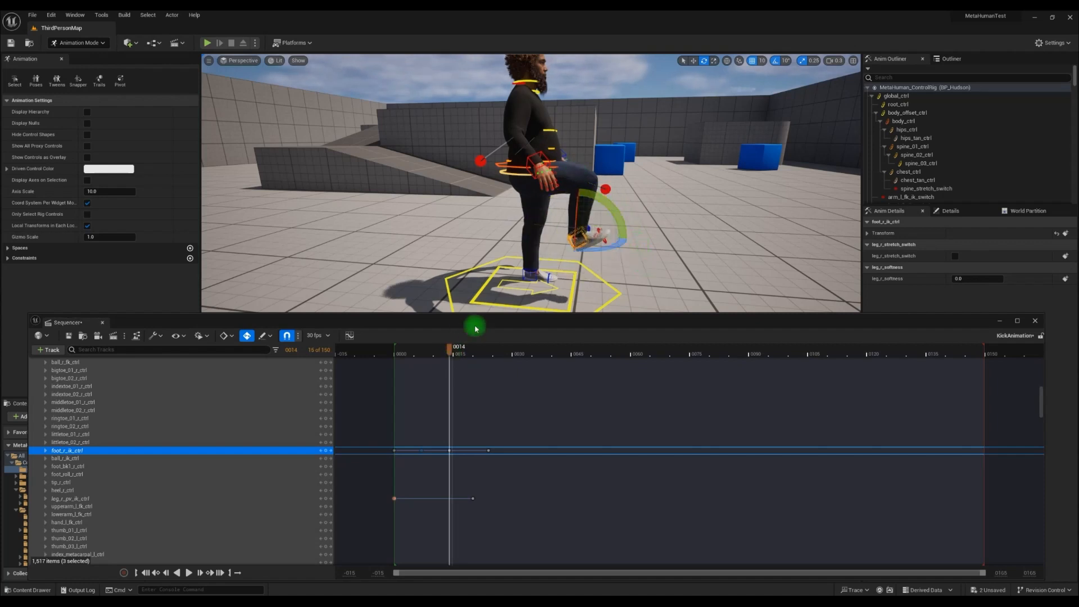
# - Shorten the sequence's playback range to end at frame 24 and play the kick from frame 0
pyautogui.moveTo(449, 351); pyautogui.dragTo(492, 358)
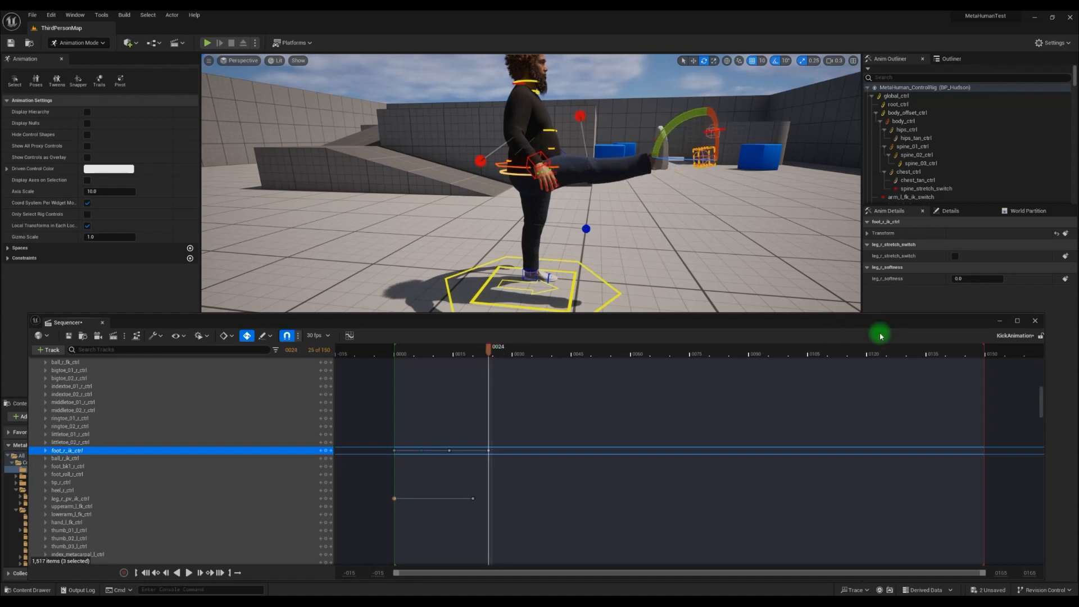
pyautogui.moveTo(985, 350); pyautogui.dragTo(393, 352)
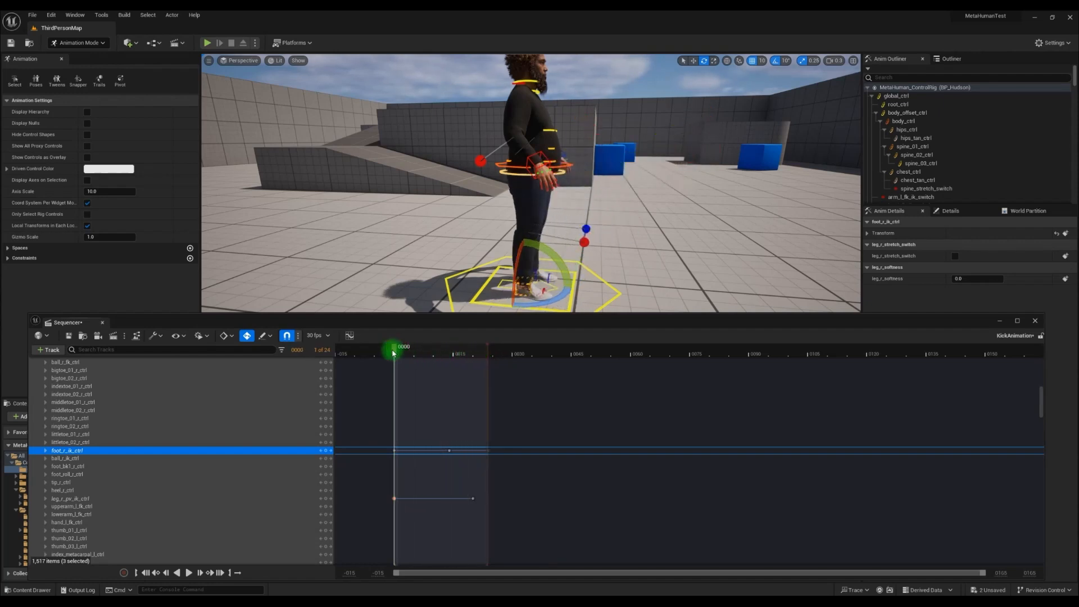
pyautogui.click(187, 573)
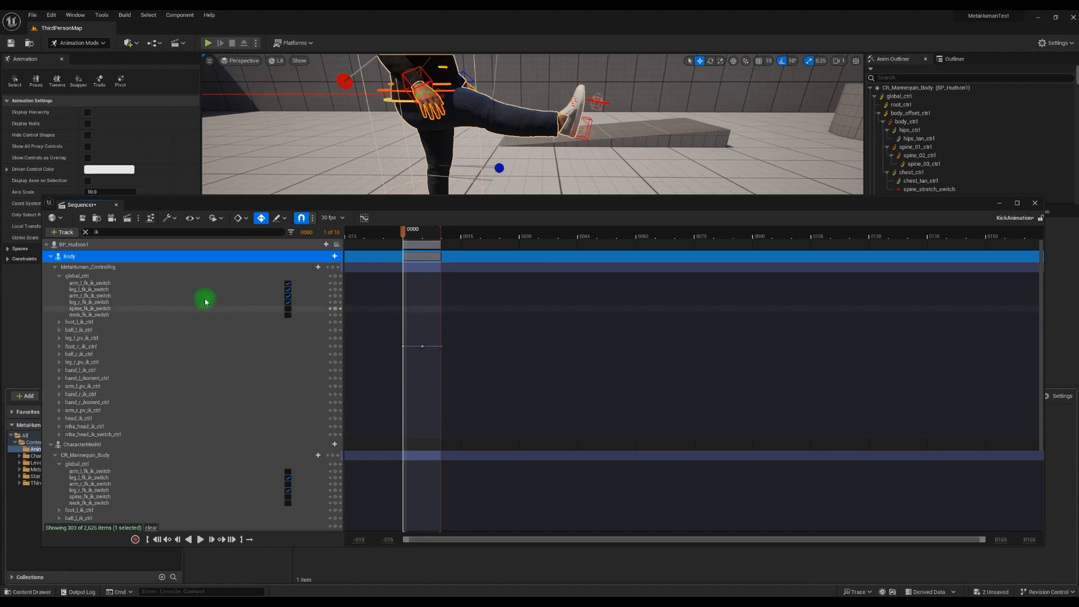
# - Bake the Body track to an animation sequence named AS_Kick in the Animations folder, keeping the default export options
pyautogui.rightClick(70, 260)
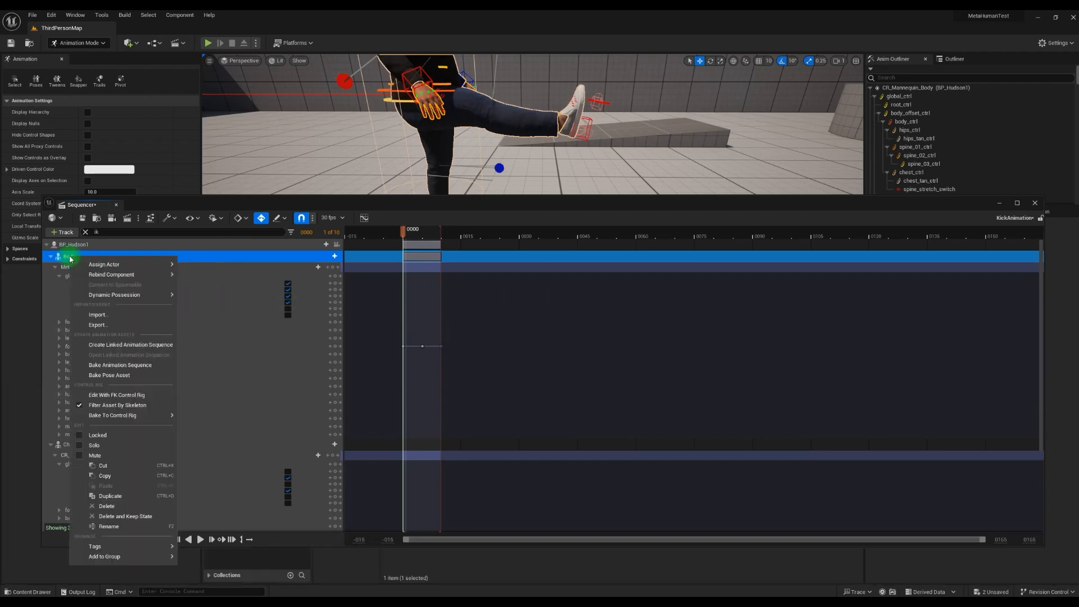
pyautogui.click(108, 367)
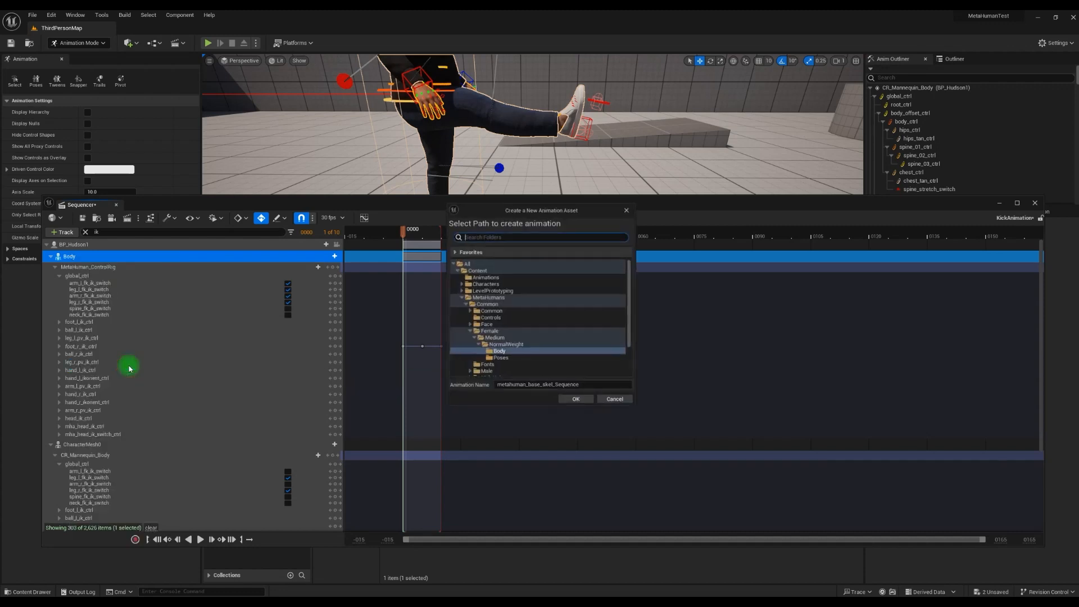
pyautogui.click(497, 279)
pyautogui.click(584, 385)
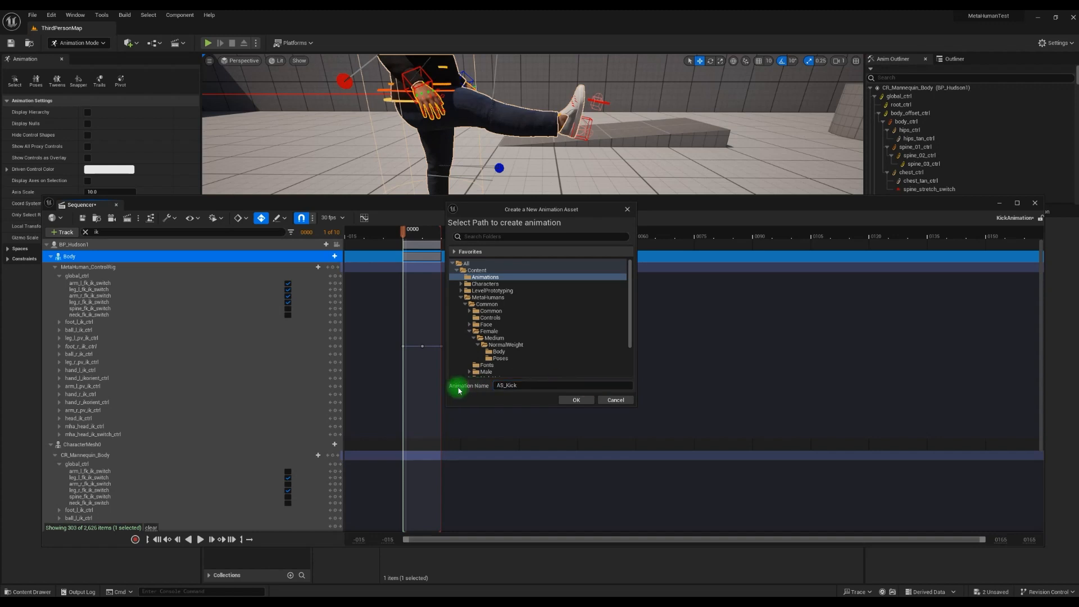
pyautogui.click(569, 401)
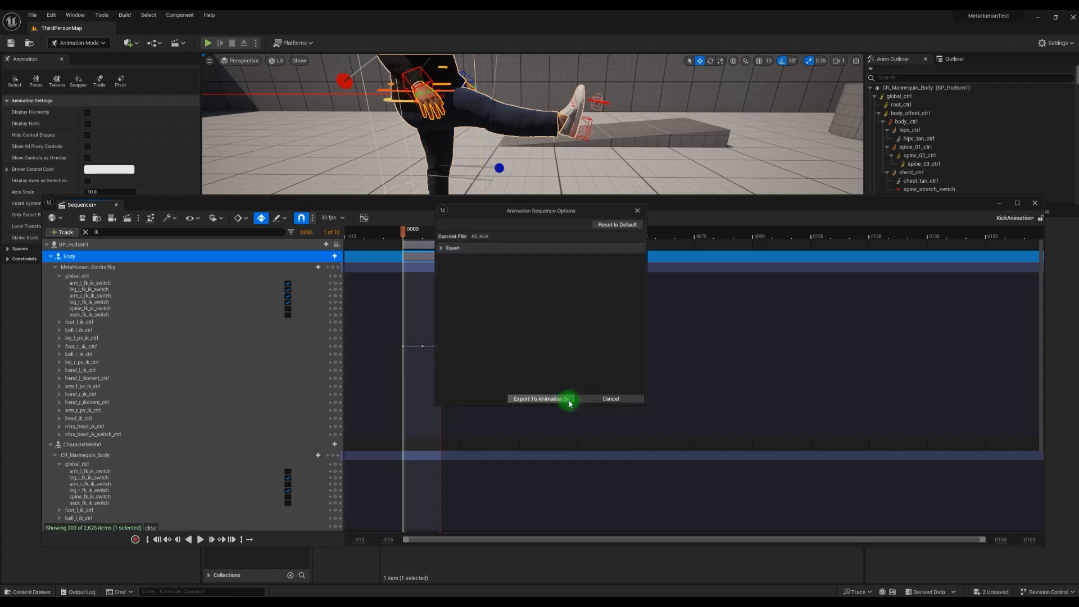
pyautogui.click(517, 399)
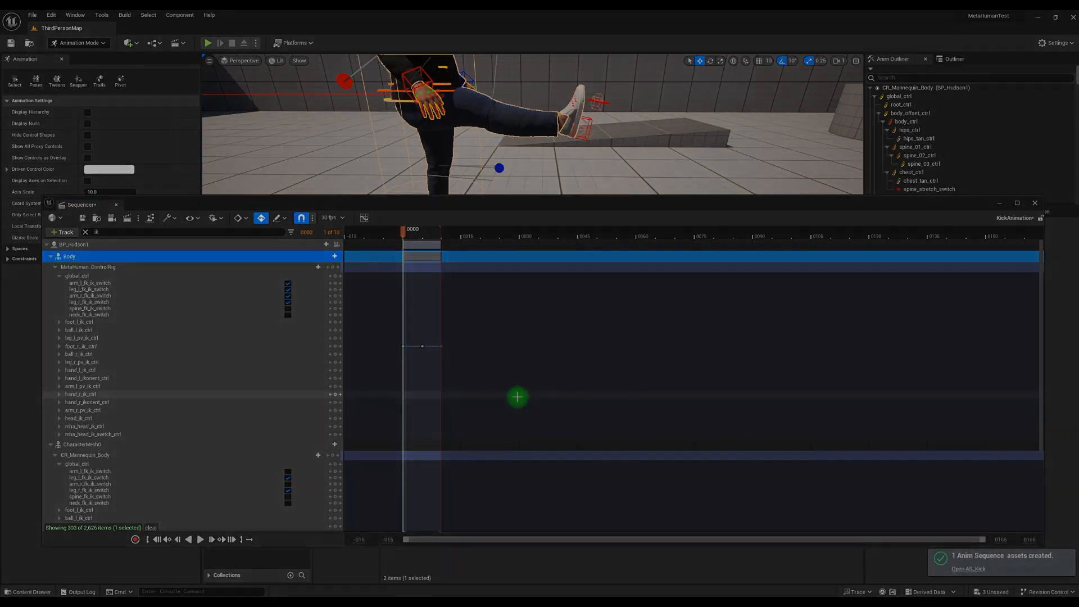